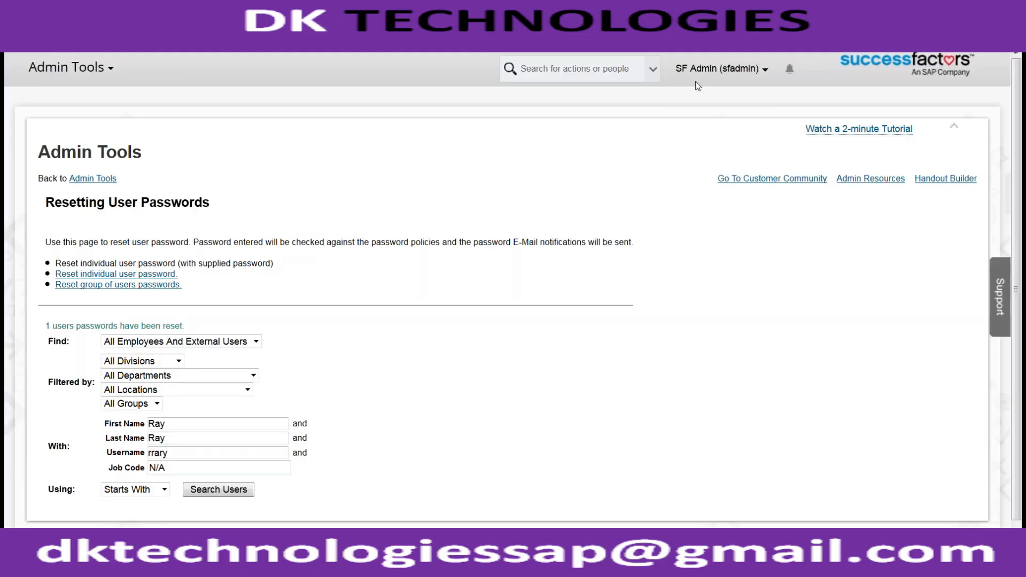
- Open the Manage Organization, Pay and Job Structures tool from Admin Tools by searching for "manage org"
left_click(685, 70)
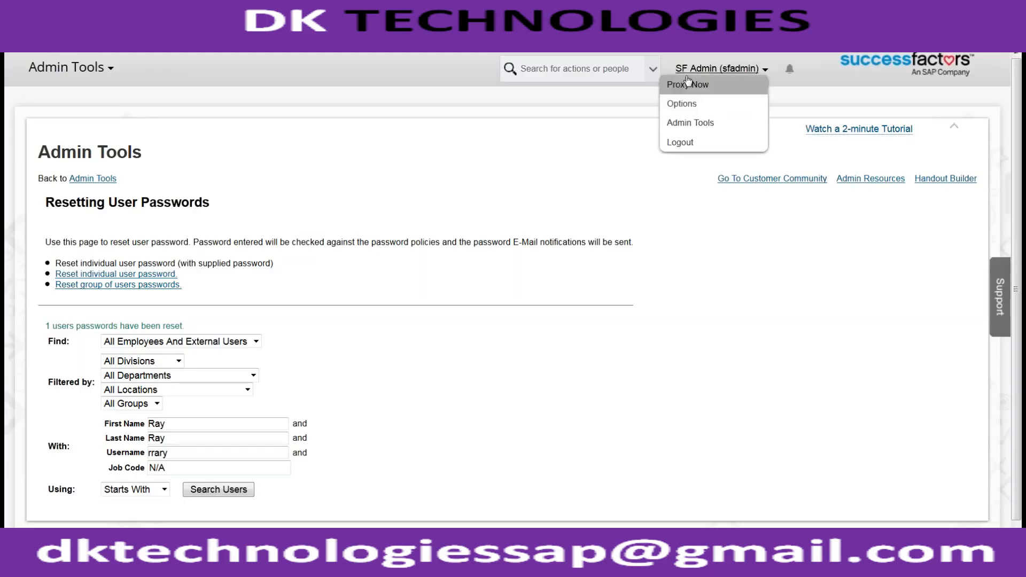
left_click(689, 122)
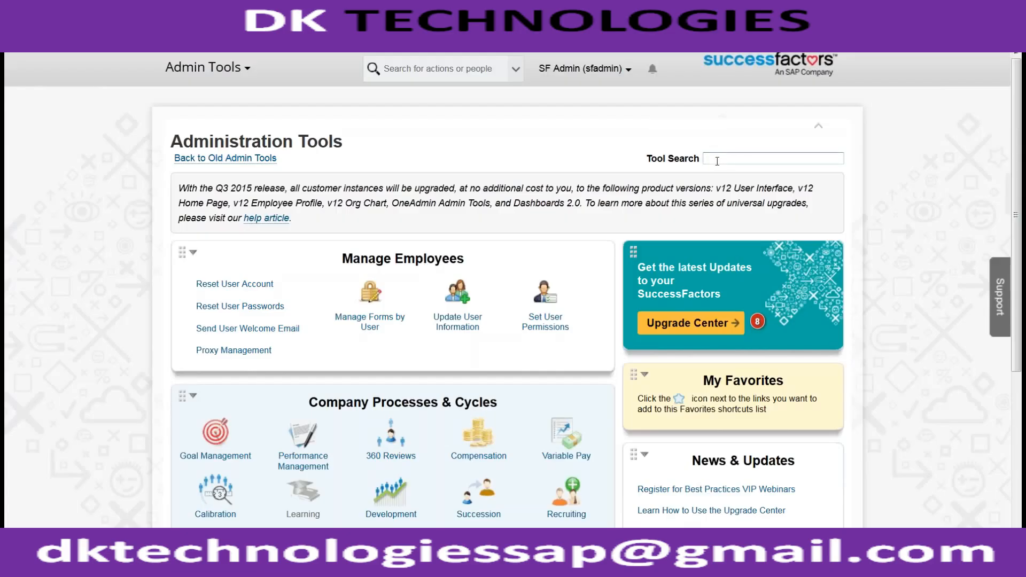
type("manage org")
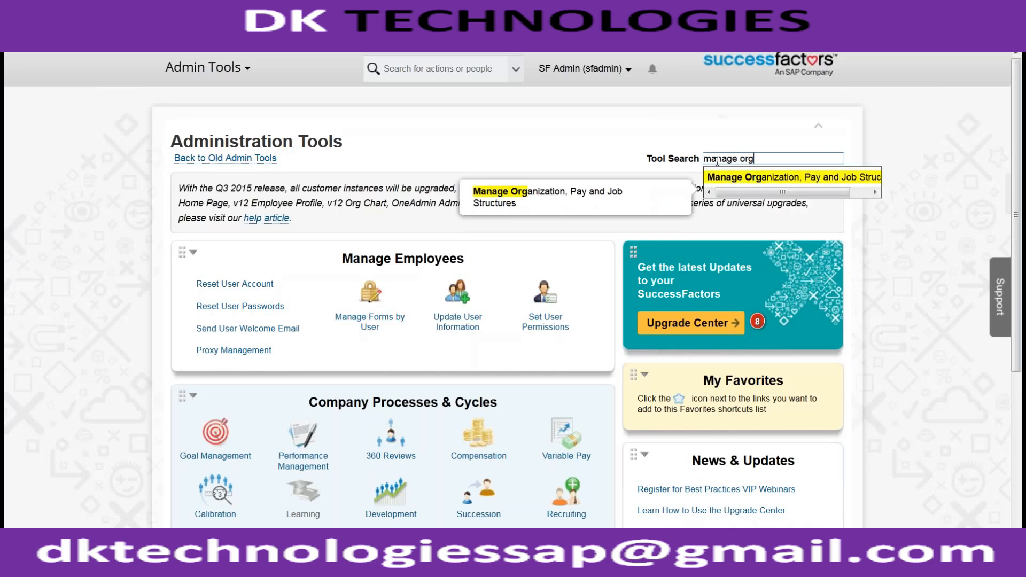
key("Return")
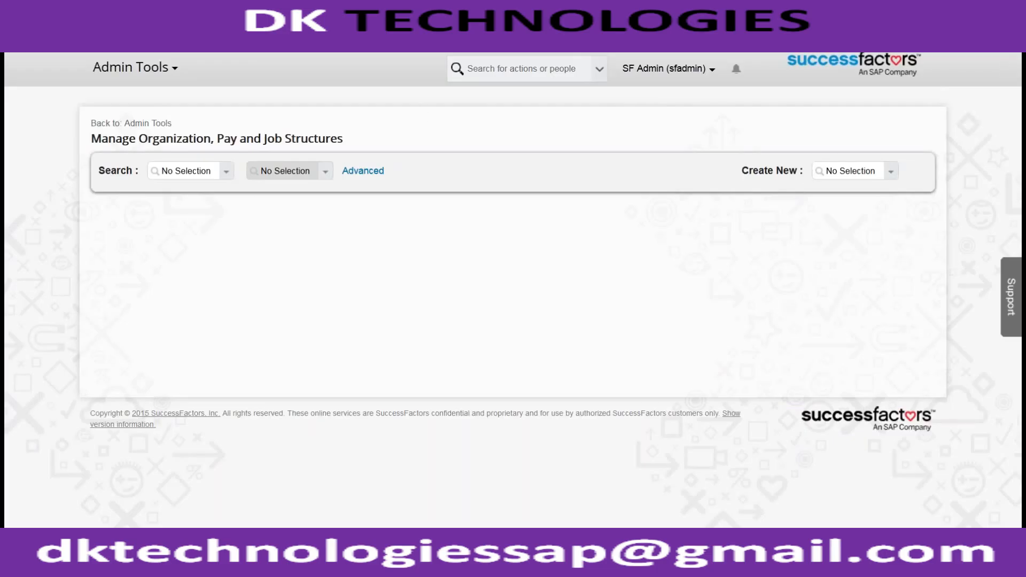
- Start a new Spoke record after briefly opening the new Business Unit form
left_click(891, 171)
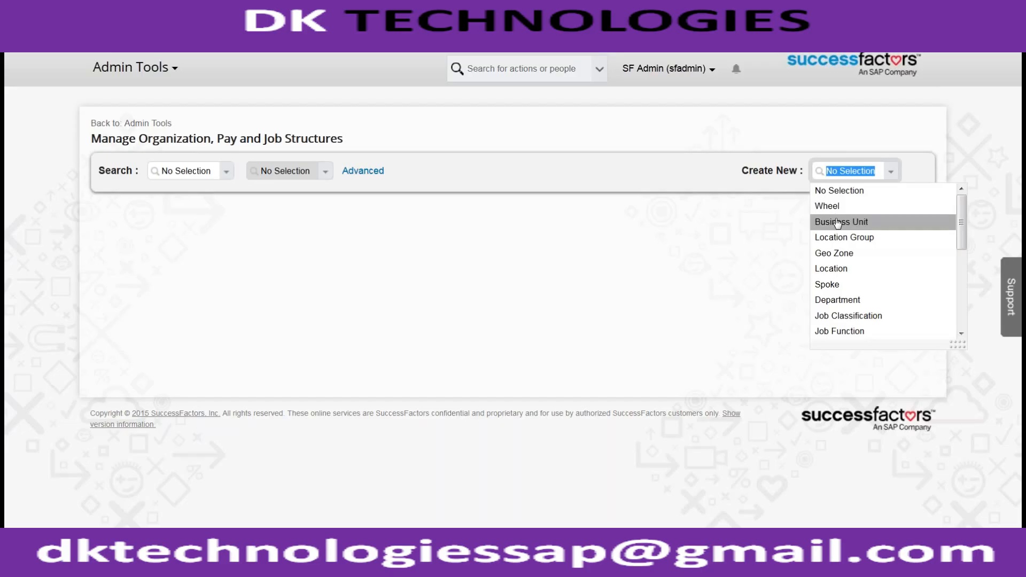
left_click(837, 222)
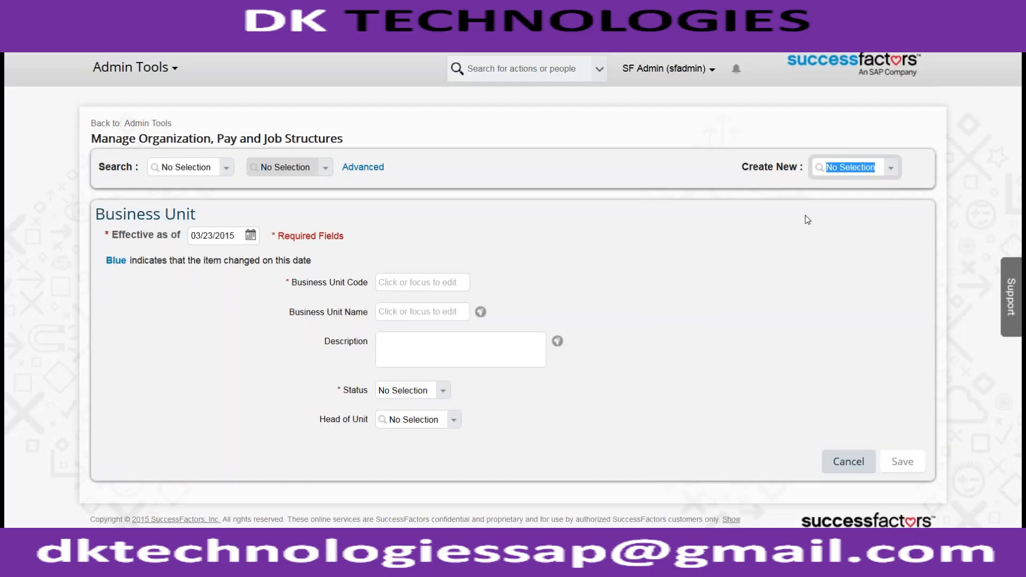
left_click(889, 170)
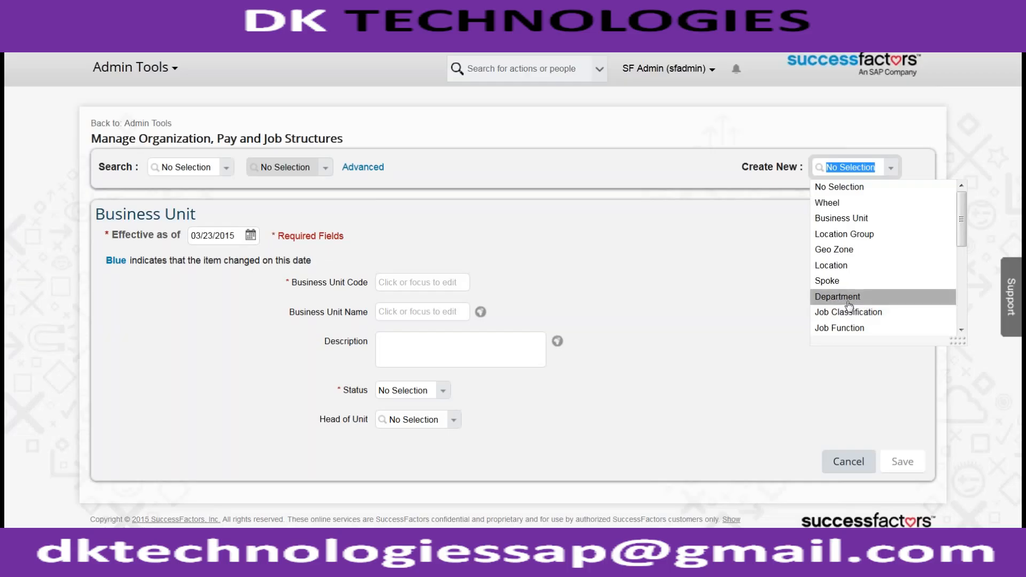
scroll(849, 307, "down", 1)
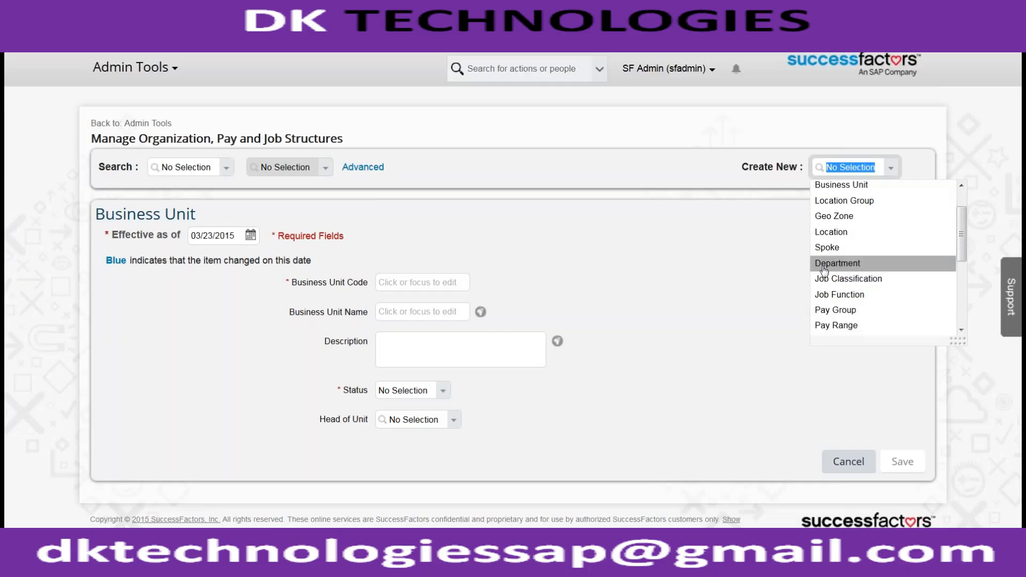
left_click(823, 247)
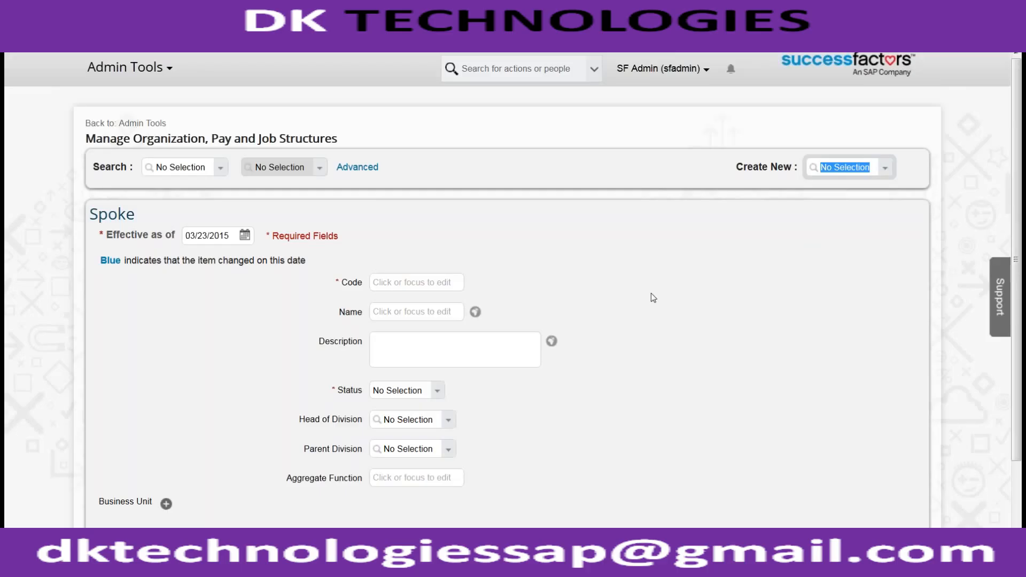
scroll(651, 294, "down", 1)
scroll(651, 293, "up", 1)
double_click(128, 222)
left_click(151, 212)
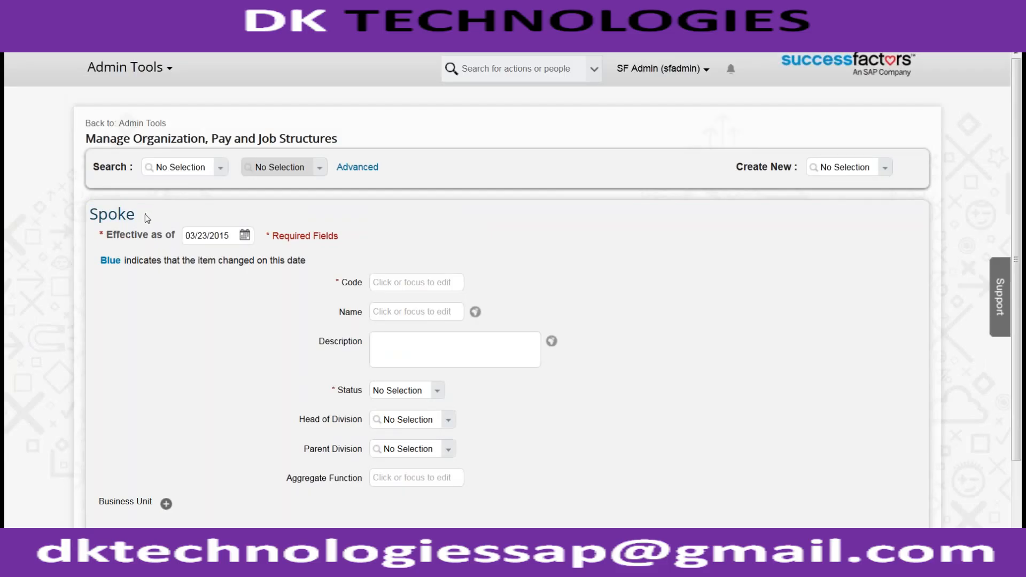
double_click(119, 217)
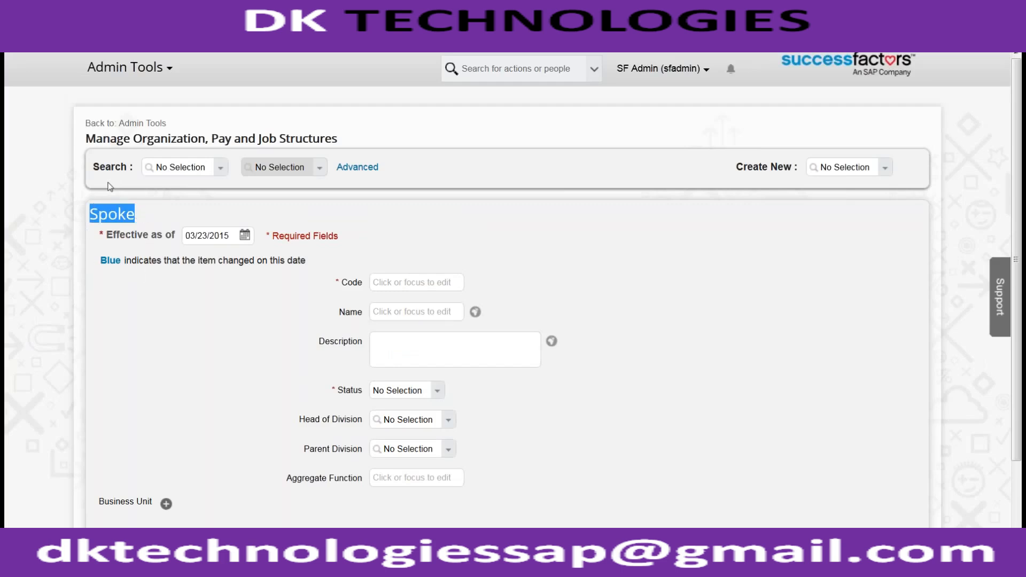
- Associate the new spoke with ACE USA BUSINESS UNIT (ACE_USA_BU)
scroll(128, 244, "down", 2)
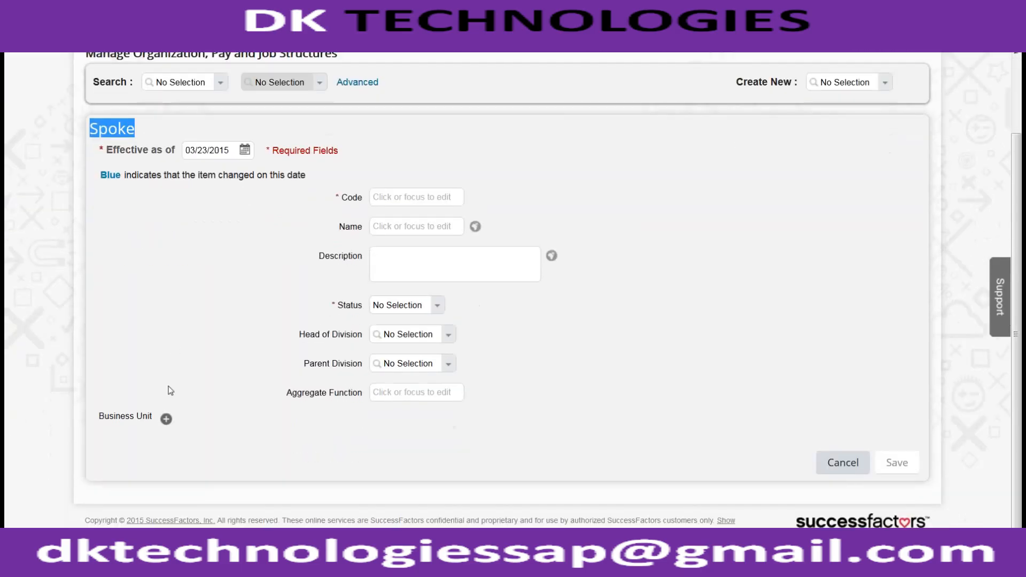
left_click(166, 418)
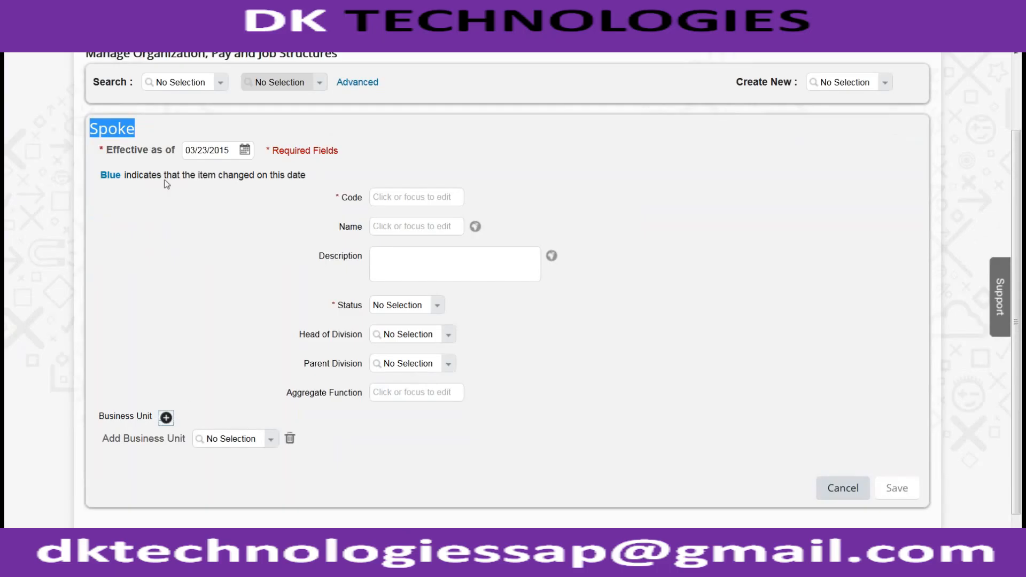
left_click(231, 437)
type("ACE_")
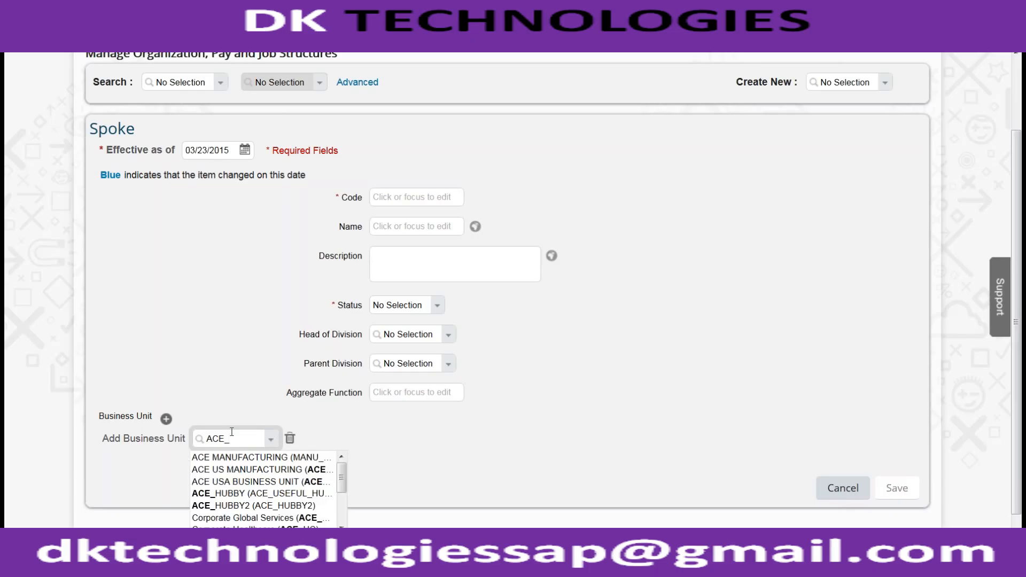
type("USA")
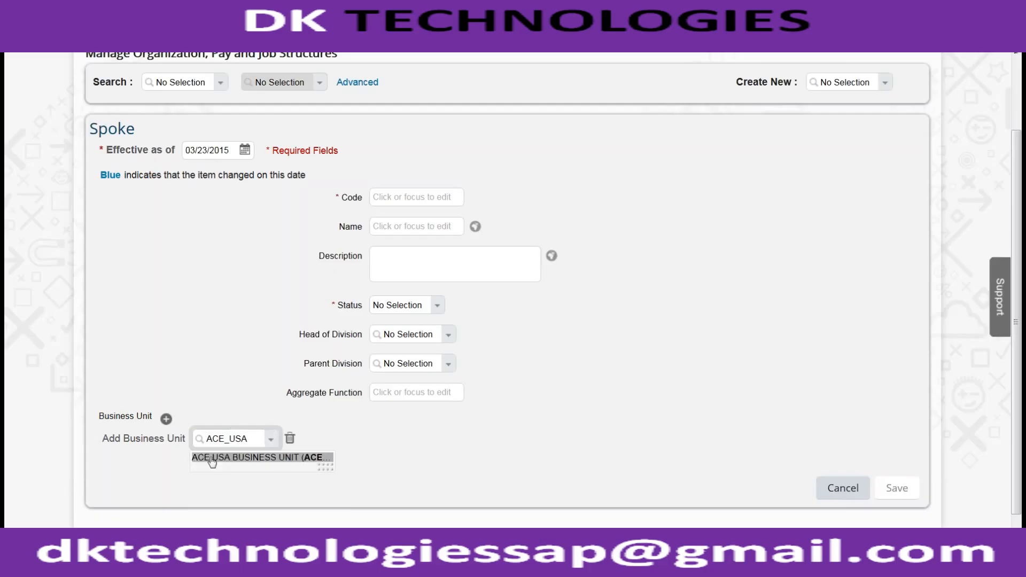
left_click(212, 458)
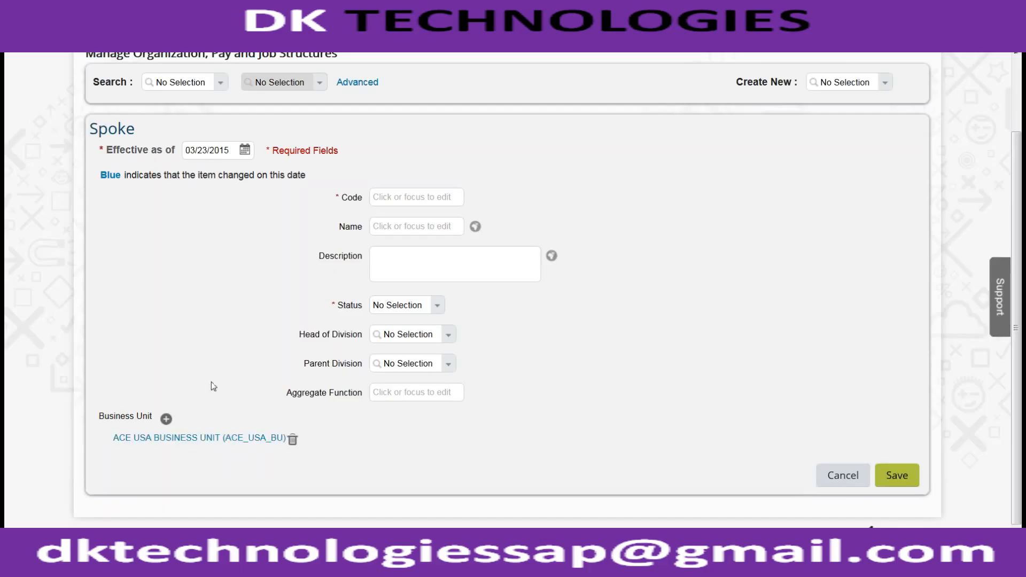
- Give the spoke the code ACE_DIV_HR, the name HR DIVISION and the status Active, and save it
left_click(384, 201)
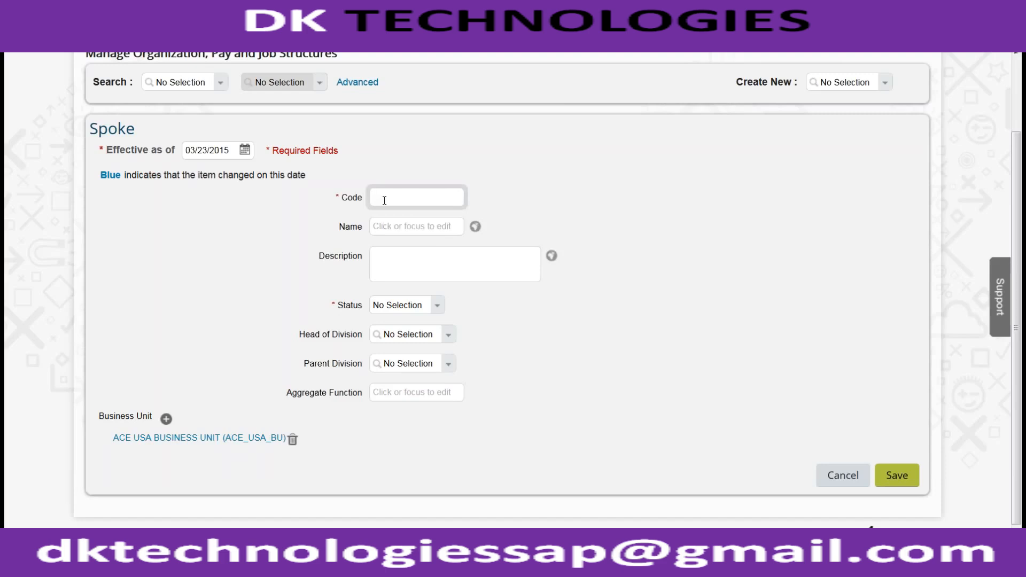
type("ACE_DIV_HR")
key("Tab")
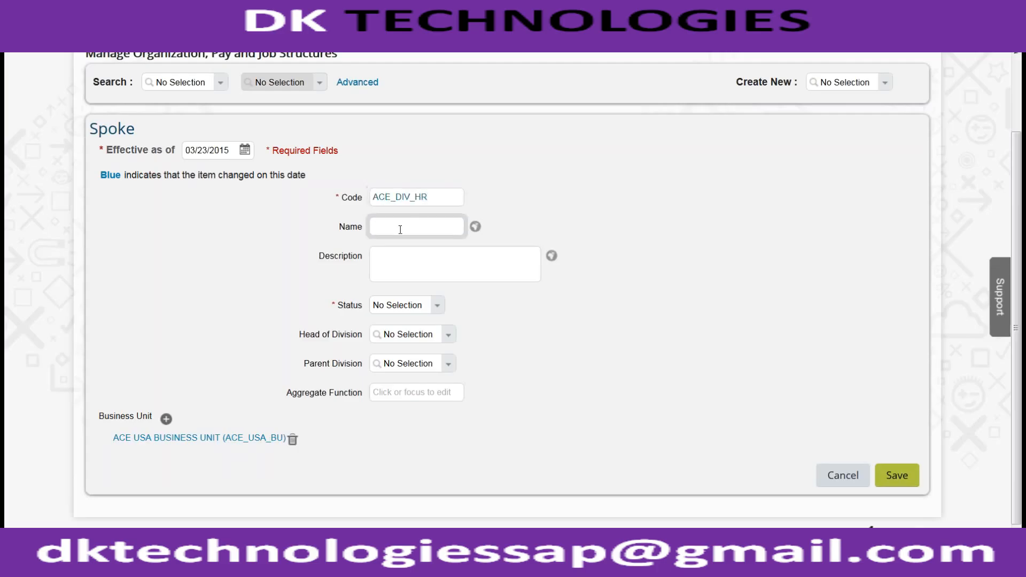
type("HR DIVISION")
left_click(438, 305)
left_click(416, 321)
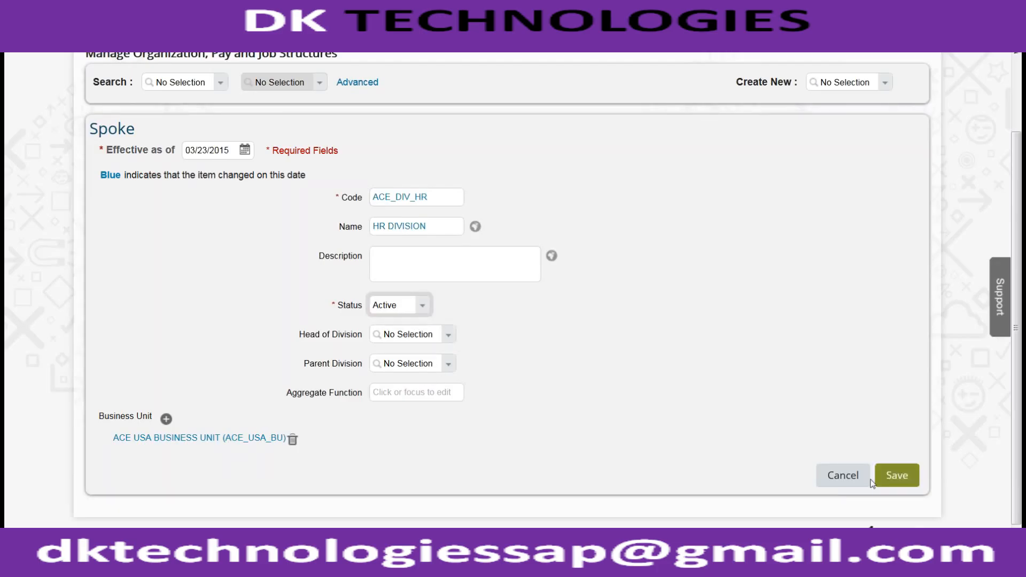
left_click(896, 474)
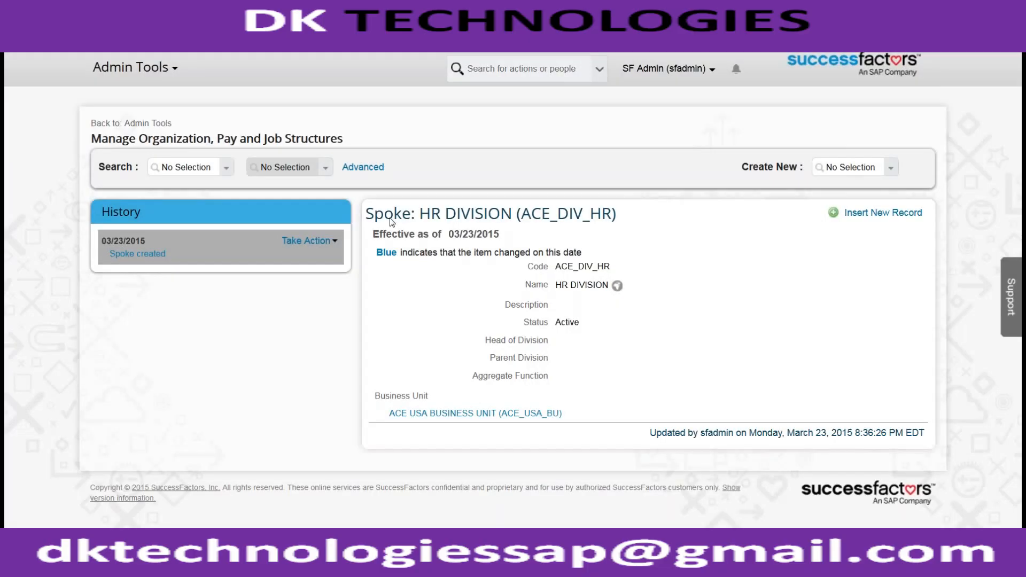
left_click_drag(393, 219, 433, 214)
left_click_drag(389, 414, 562, 414)
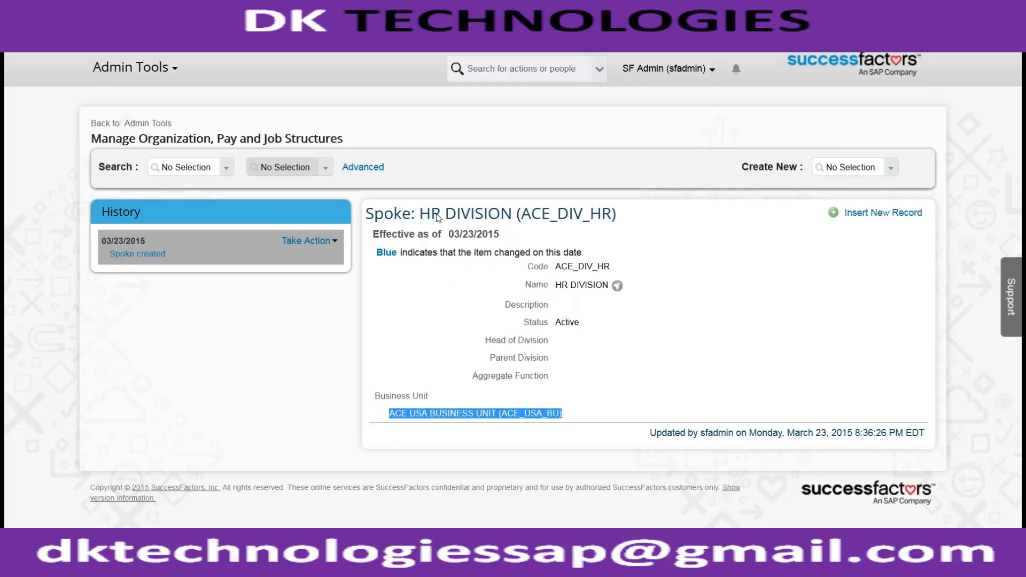
left_click(377, 402)
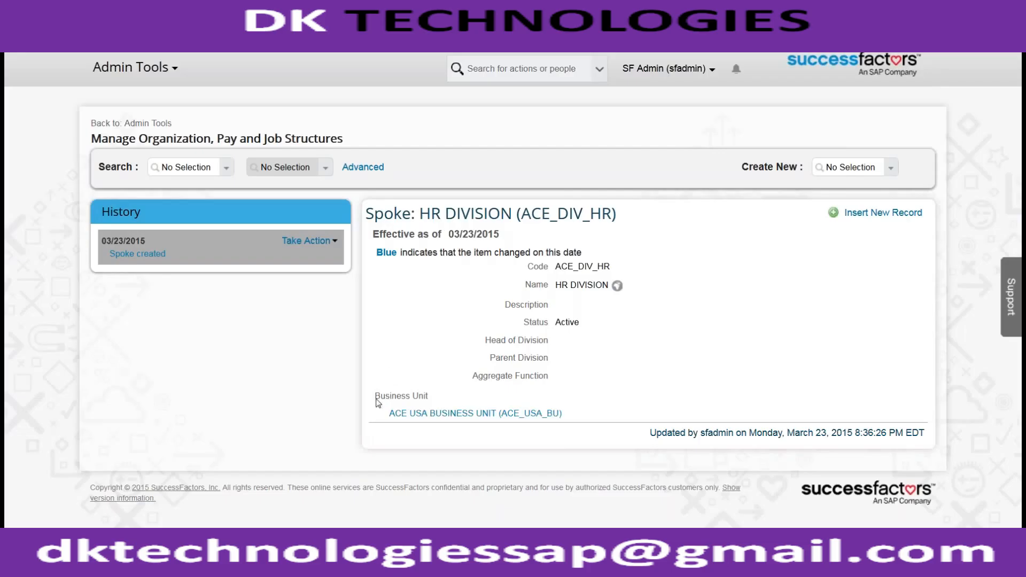
left_click_drag(375, 398, 430, 396)
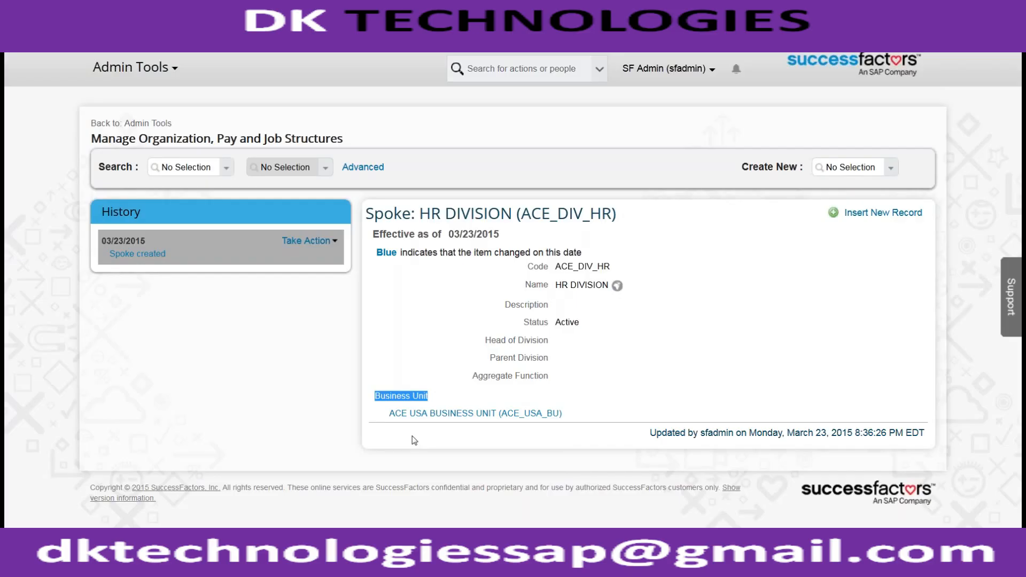
- Start a new Department record after briefly opening the new Business Unit form again
left_click(887, 167)
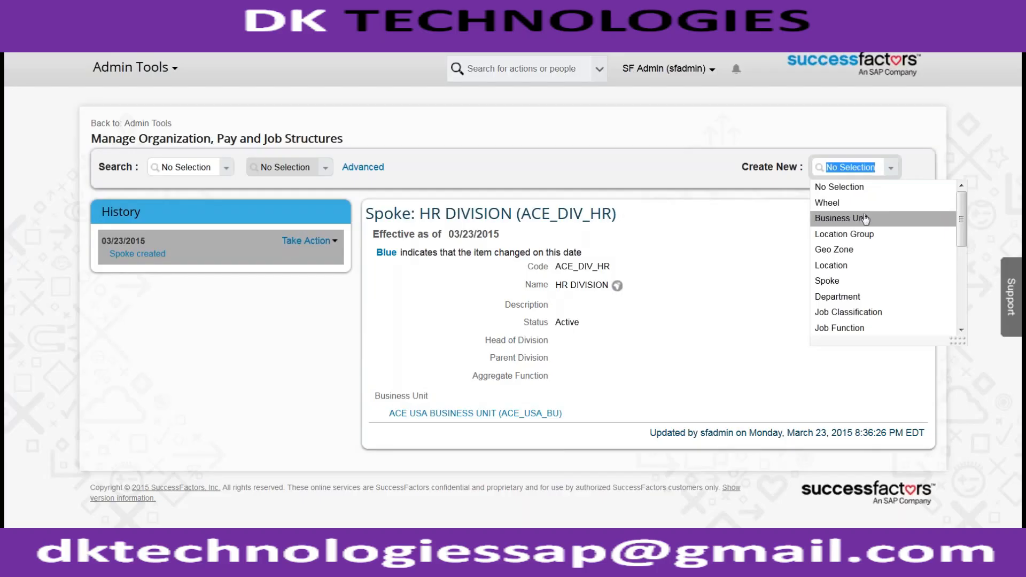
left_click(865, 219)
left_click(888, 169)
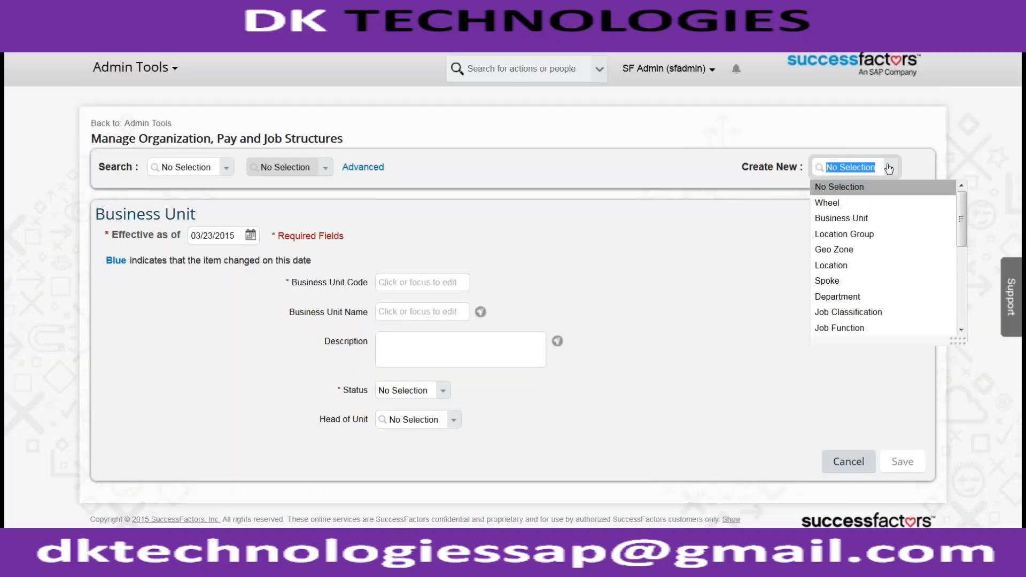
left_click(858, 301)
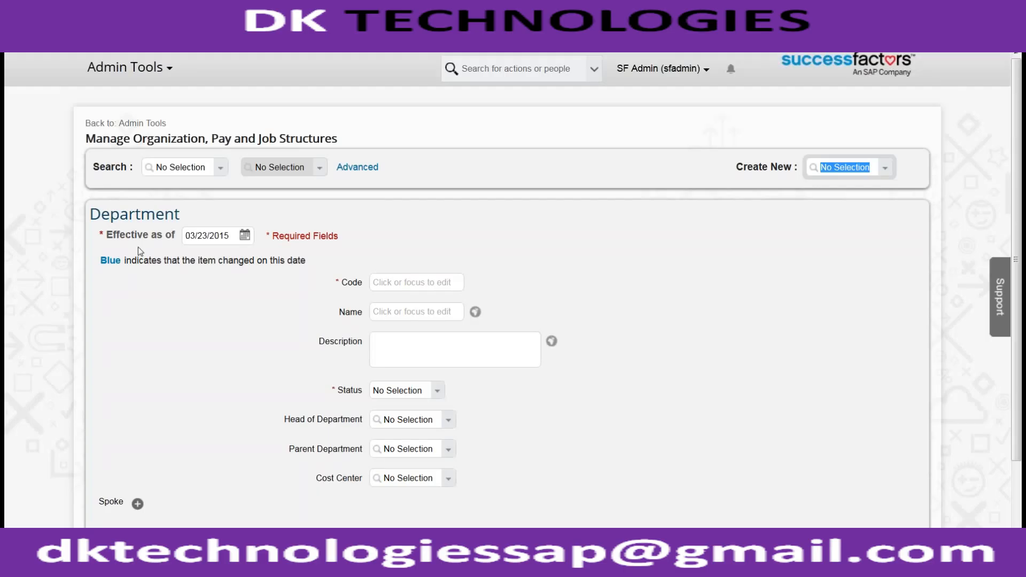
- Associate the new department with the spoke HR DIVISION (ACE_DIV_HR)
scroll(156, 437, "down", 2)
left_click(137, 418)
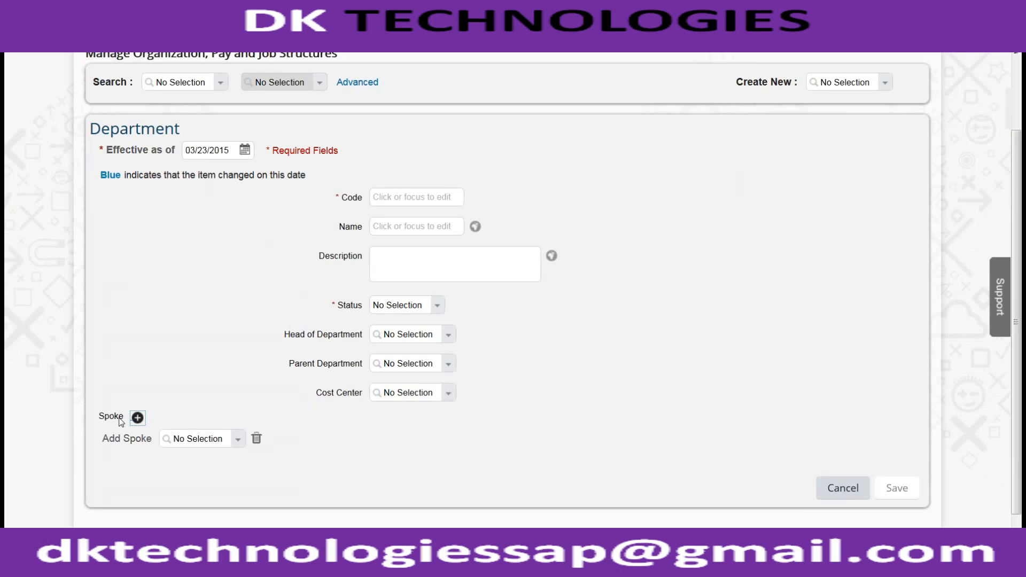
left_click(194, 444)
type("ACE_USA")
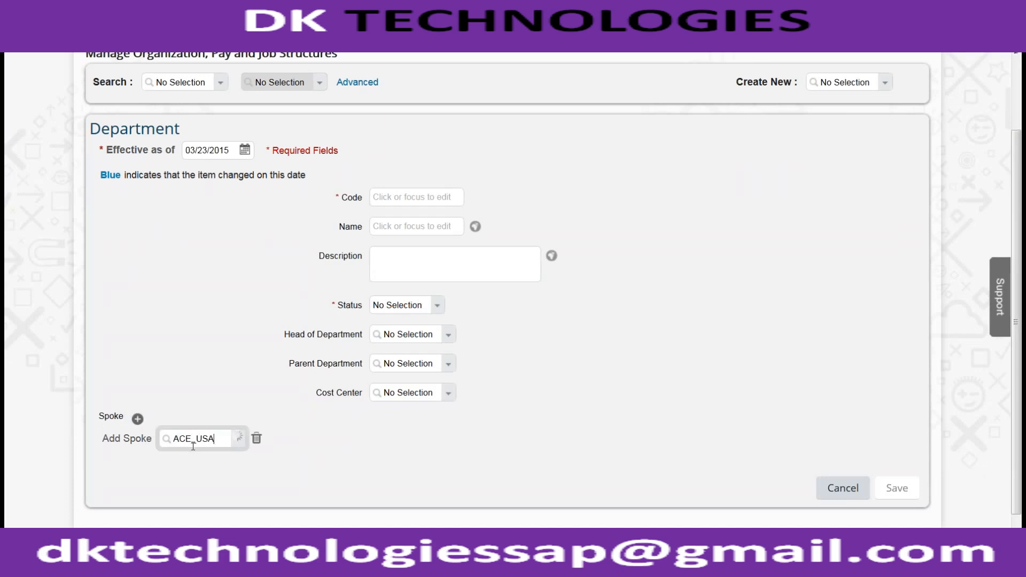
key("BackSpace")
key("BackSpace")
key("BackSpace")
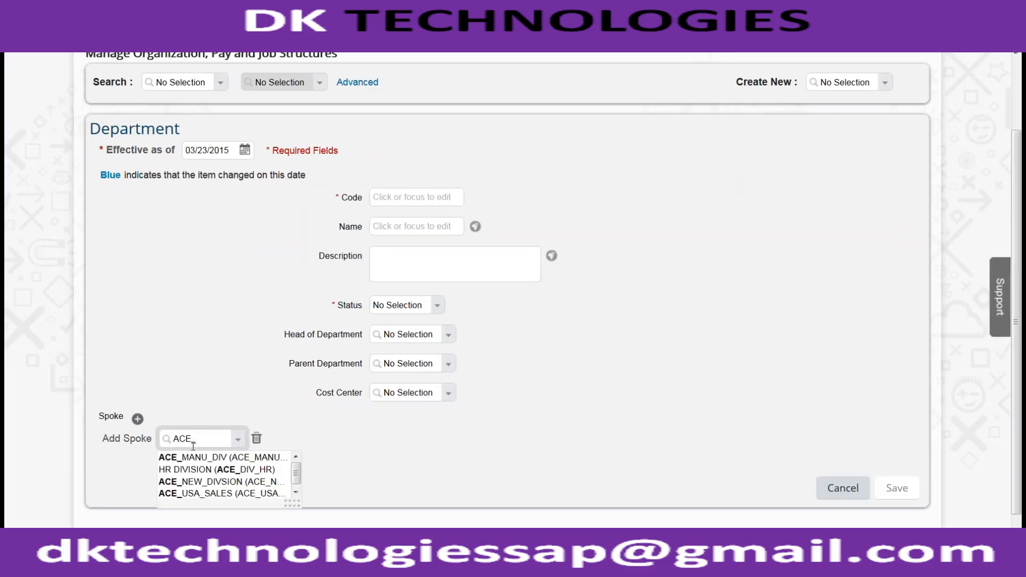
left_click(227, 470)
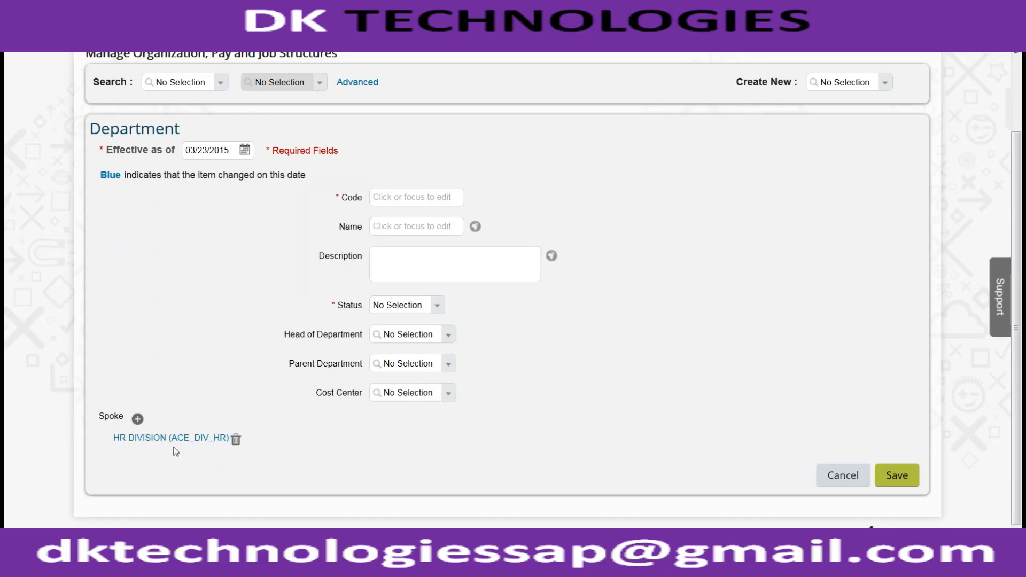
- Give the department the code ACE_DEPT_MANUFACTURING and the status Active, and save it
left_click(379, 196)
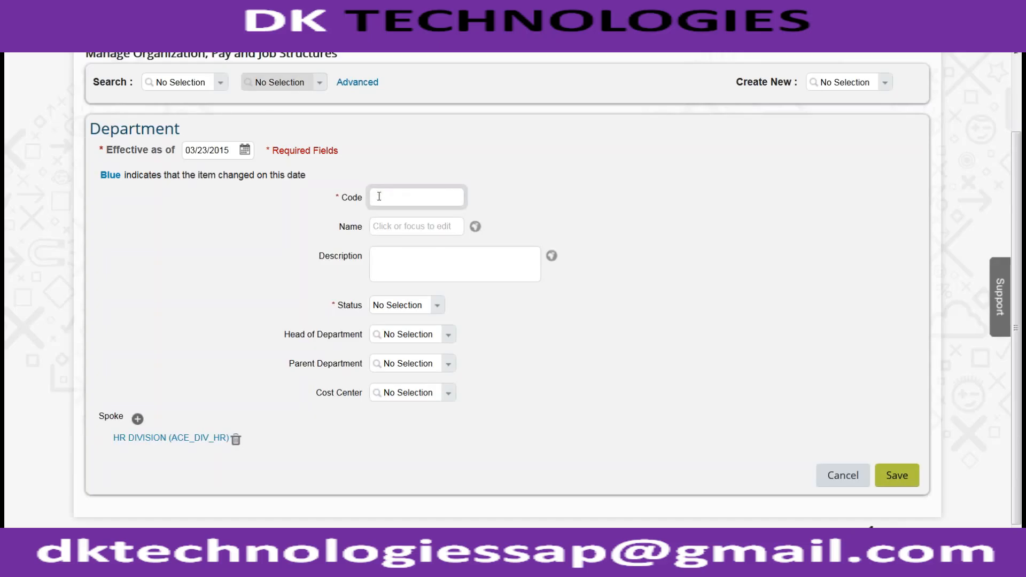
type("ACE_DEPT_")
type("MANUFACTURING")
key("Tab")
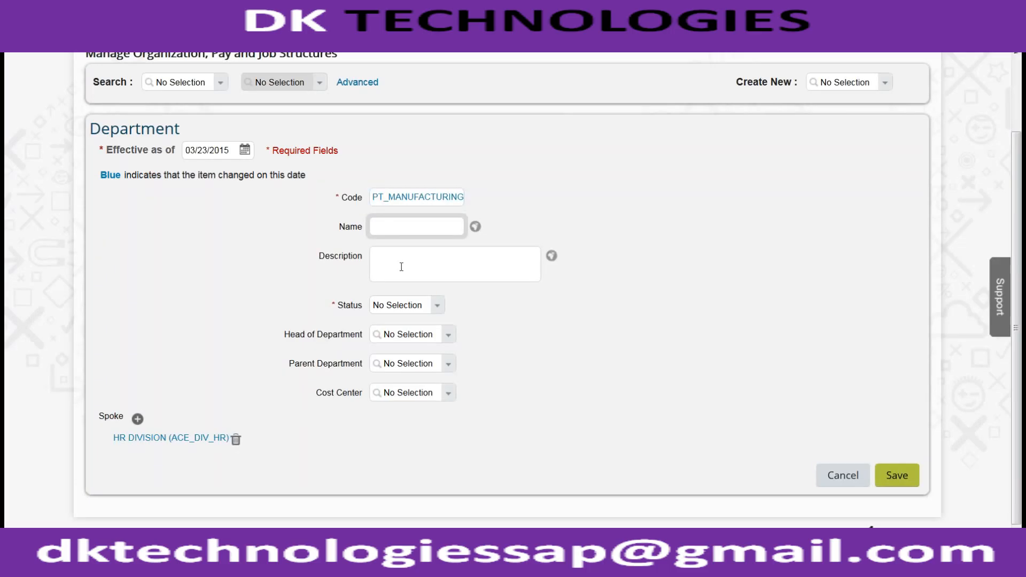
left_click(419, 302)
left_click(437, 305)
left_click(420, 322)
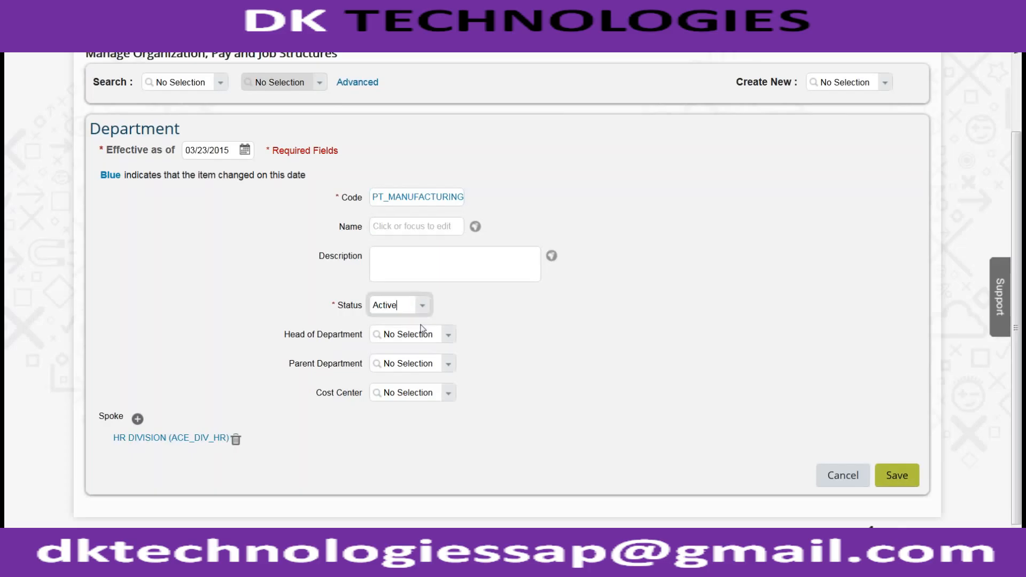
left_click(898, 478)
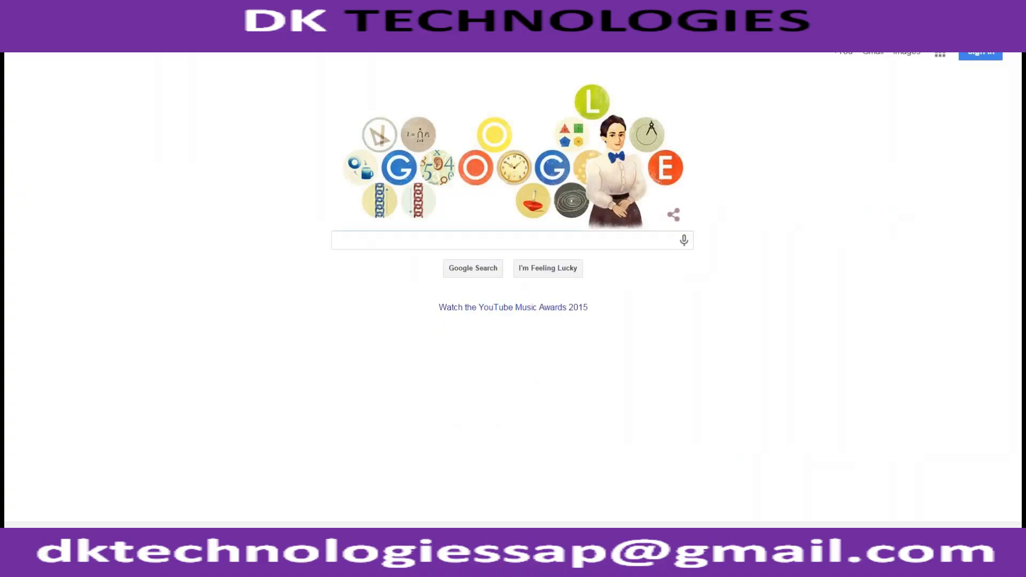
- Switch to the browser's Google page and open the suggested site for "sales" to reach the provisioning settings
type("sales")
key("Down")
key("Return")
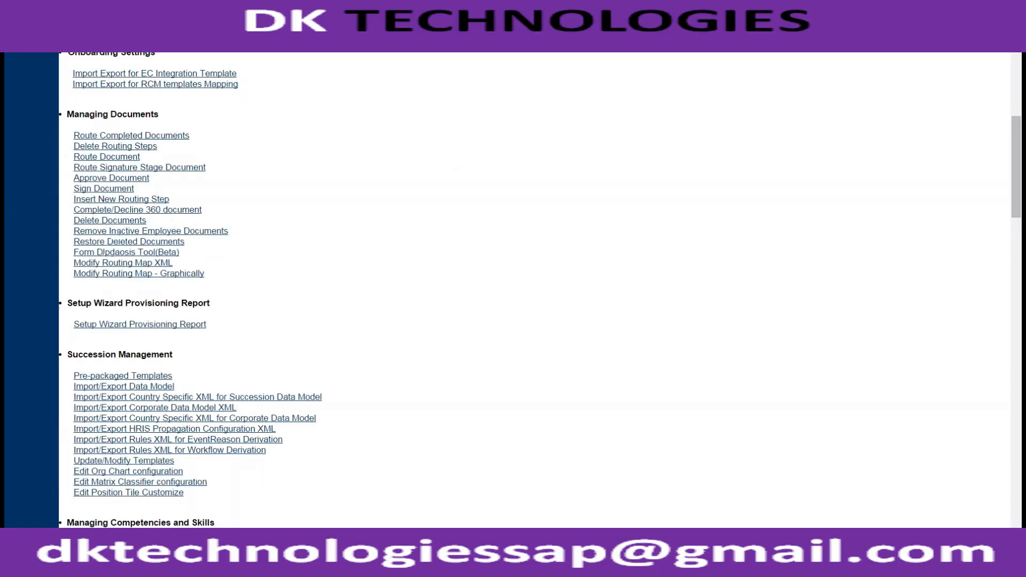
- Open the corporate data model import/export page under Succession Management and export the corporate data model XML
scroll(408, 338, "down", 1)
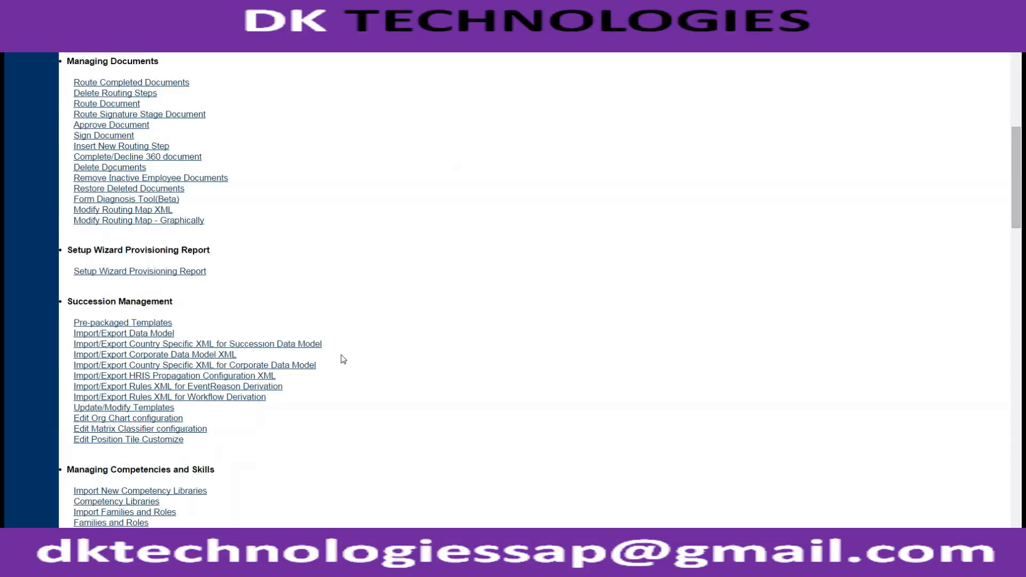
left_click(181, 357)
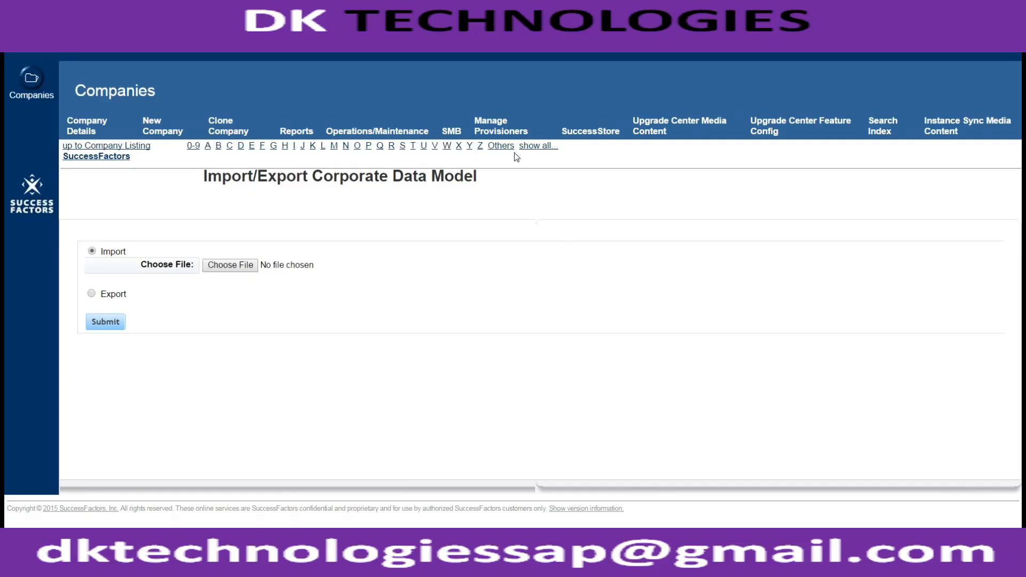
left_click(91, 293)
left_click(105, 322)
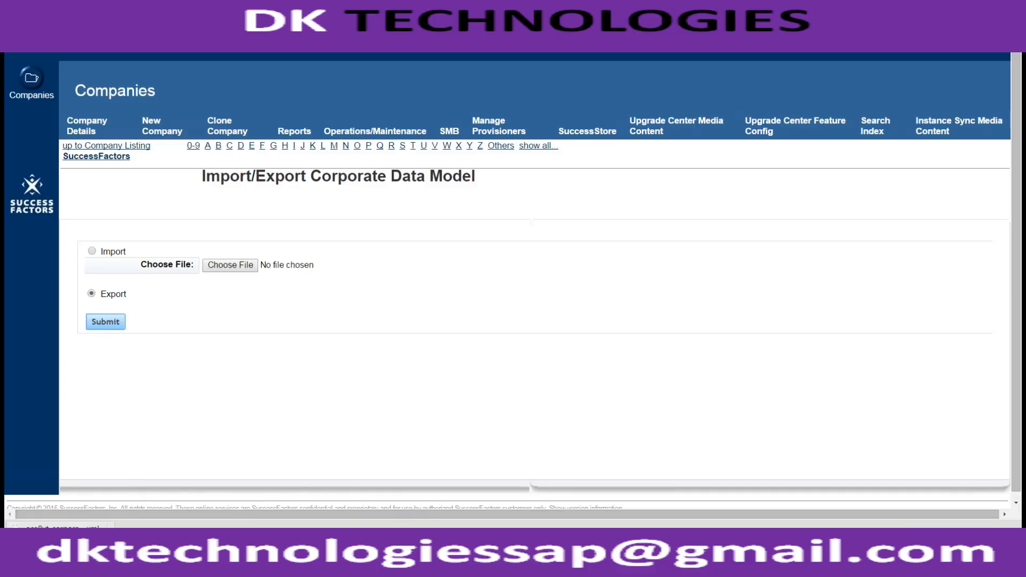
- Try to show the downloaded data model file in its folder, exporting the corporate data model once more
left_click(110, 528)
left_click(119, 495)
left_click(111, 526)
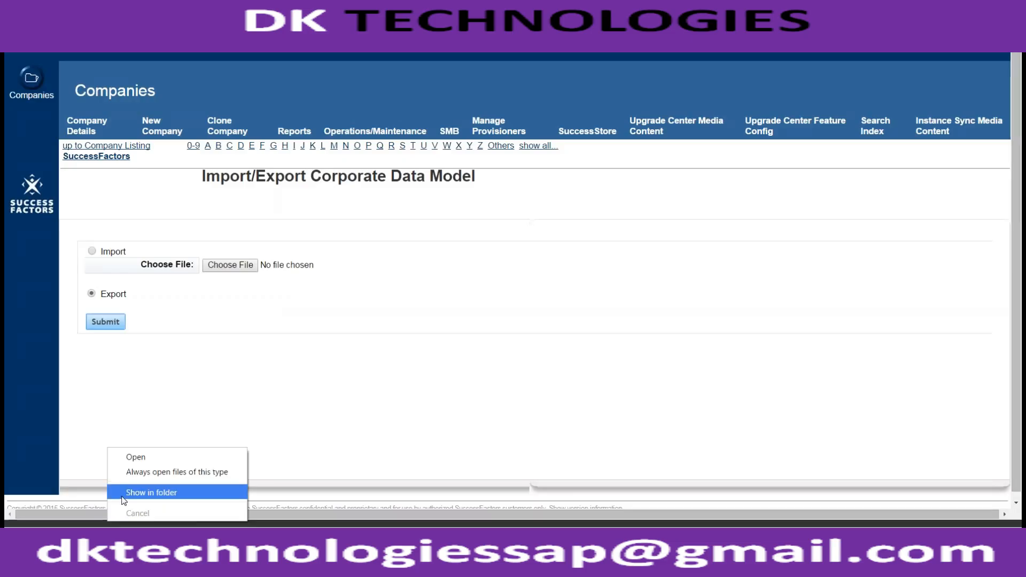
left_click(123, 496)
left_click(118, 324)
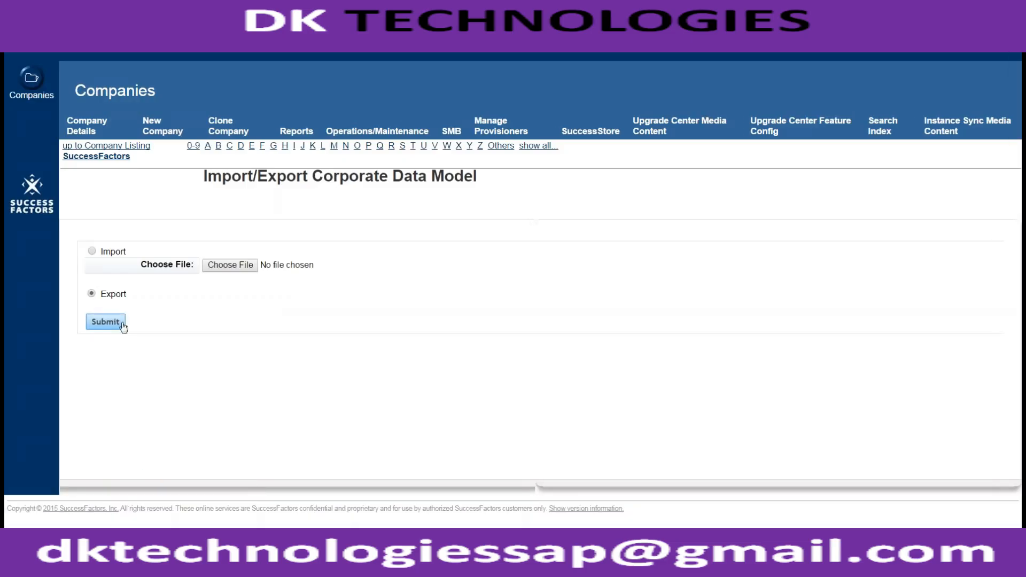
left_click(106, 526)
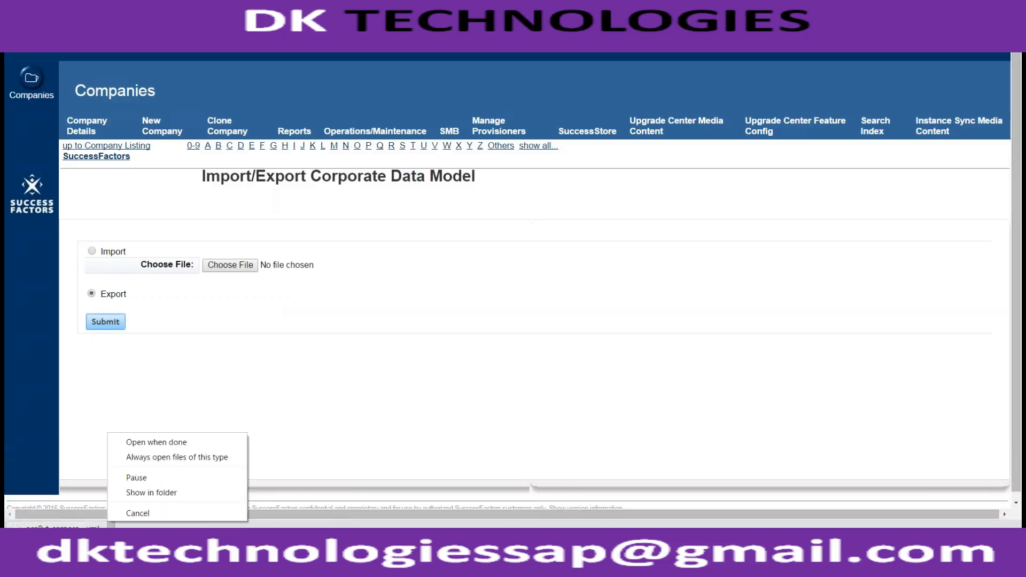
left_click(130, 494)
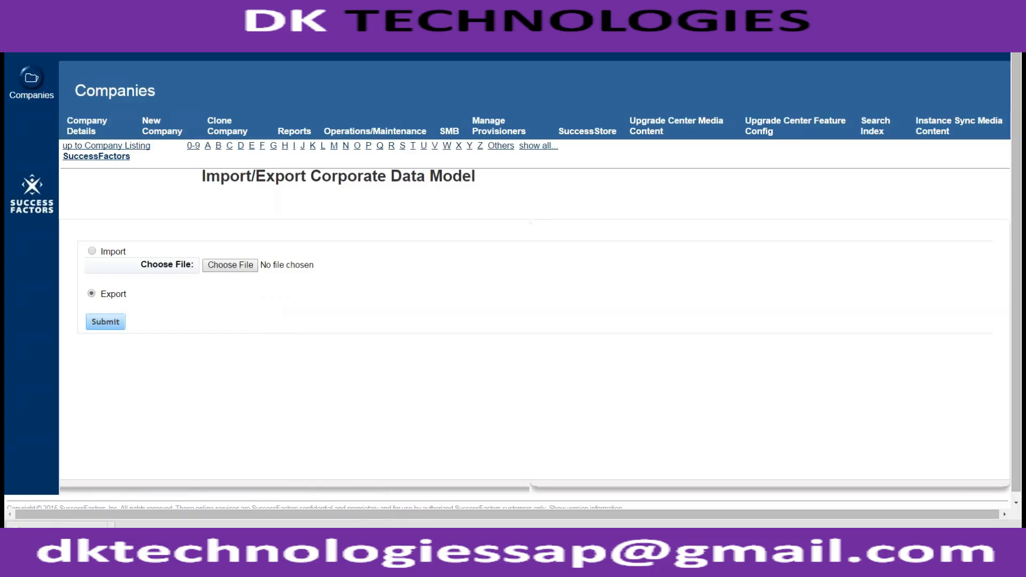
- Open the Downloads folder in the file explorer and select the file ace8vt-corporate-datamodel (2)
left_click(22, 557)
left_click(198, 307)
left_click(45, 86)
left_click(64, 101)
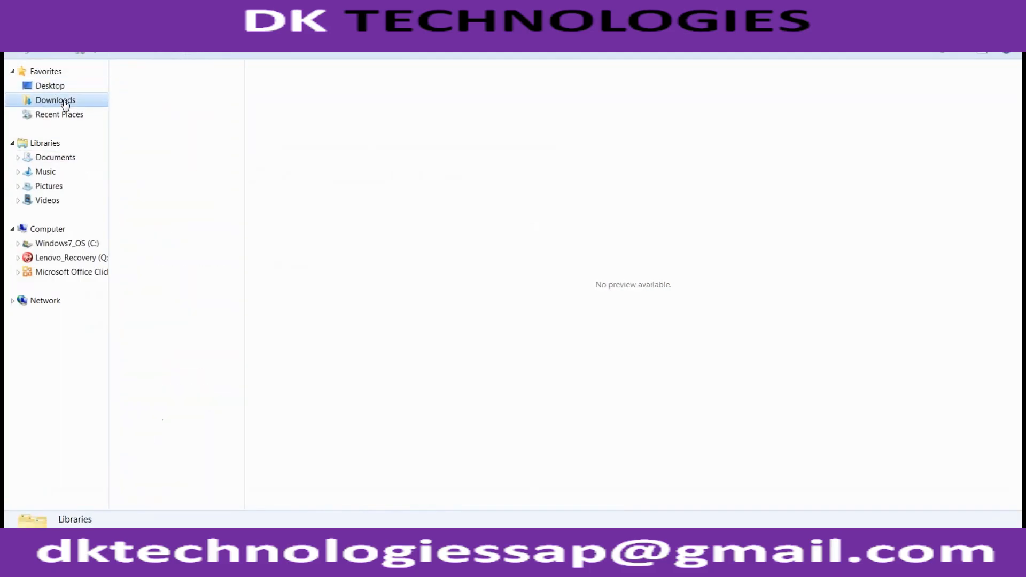
left_click(208, 91)
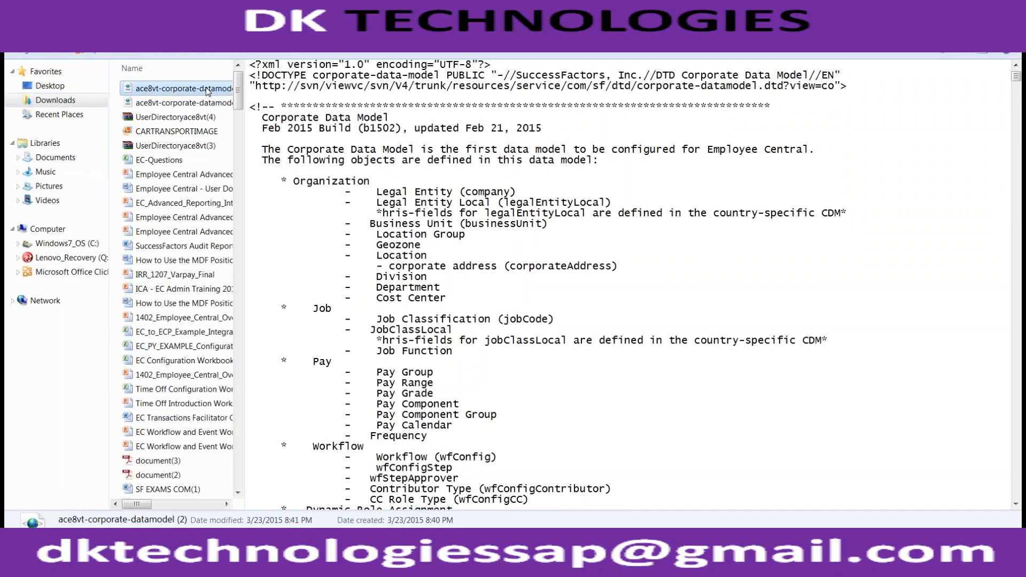
- Widen the file list so its detail columns show, and copy the file ace8vt-corporate-datamodel (2)
right_click(206, 89)
left_click(244, 71)
left_click_drag(244, 74, 734, 235)
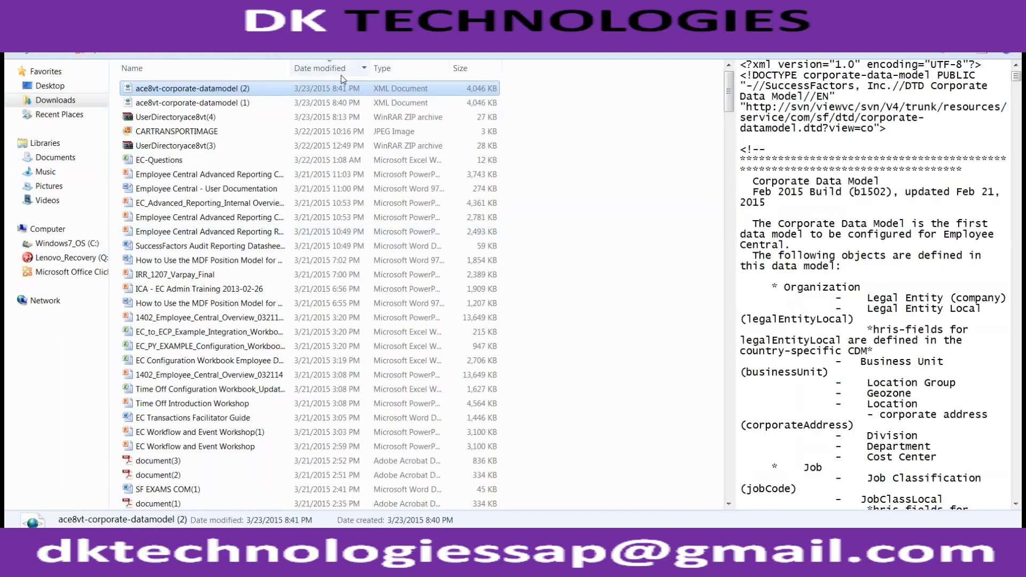
left_click(341, 75)
left_click(334, 69)
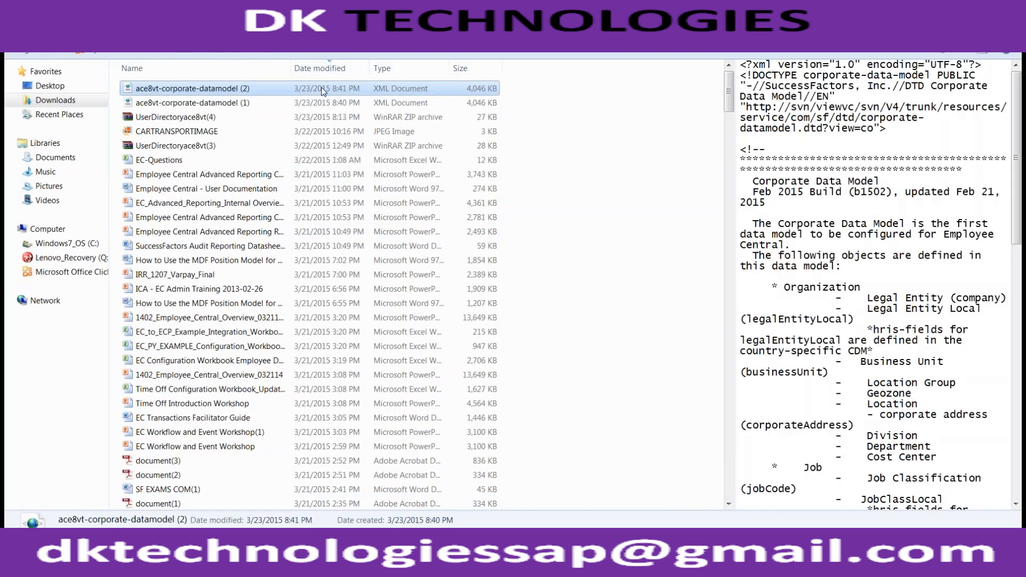
right_click(245, 90)
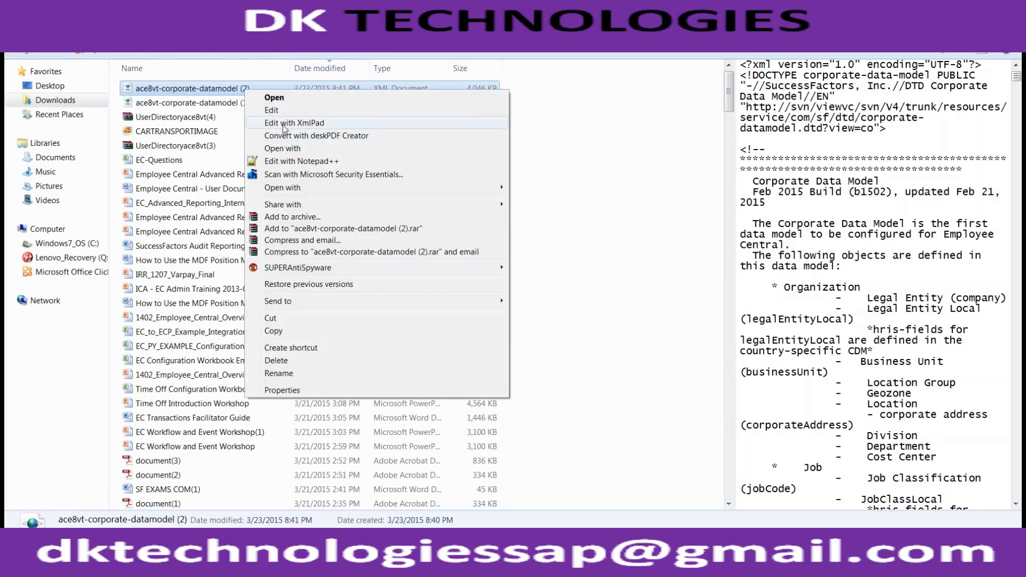
left_click(206, 93)
left_click(211, 100)
left_click(210, 91)
- Paste the copied data model file into the desktop's MARCH folder and open it in XmlPad
key("super+d")
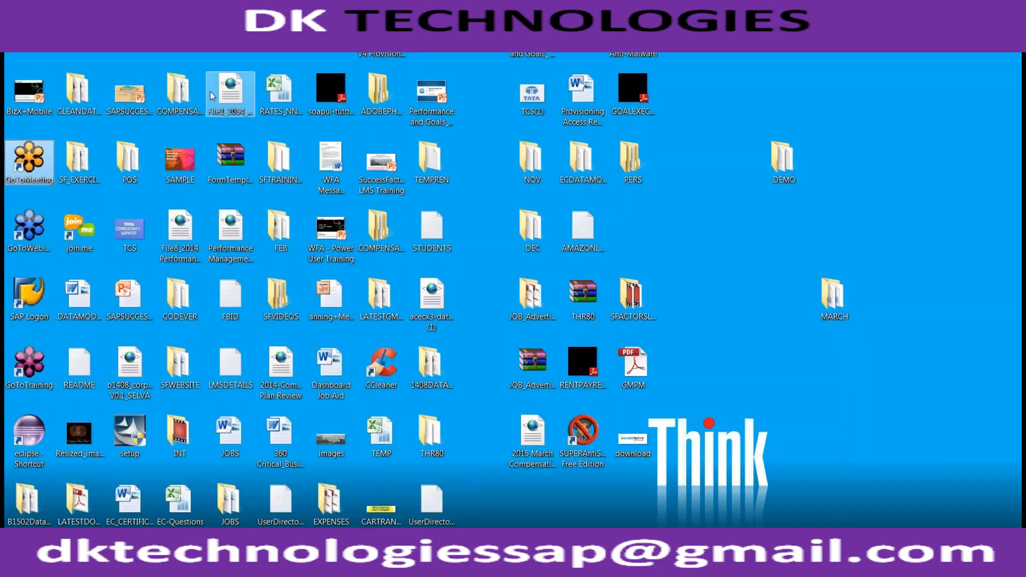
left_click(782, 283)
left_click(854, 314)
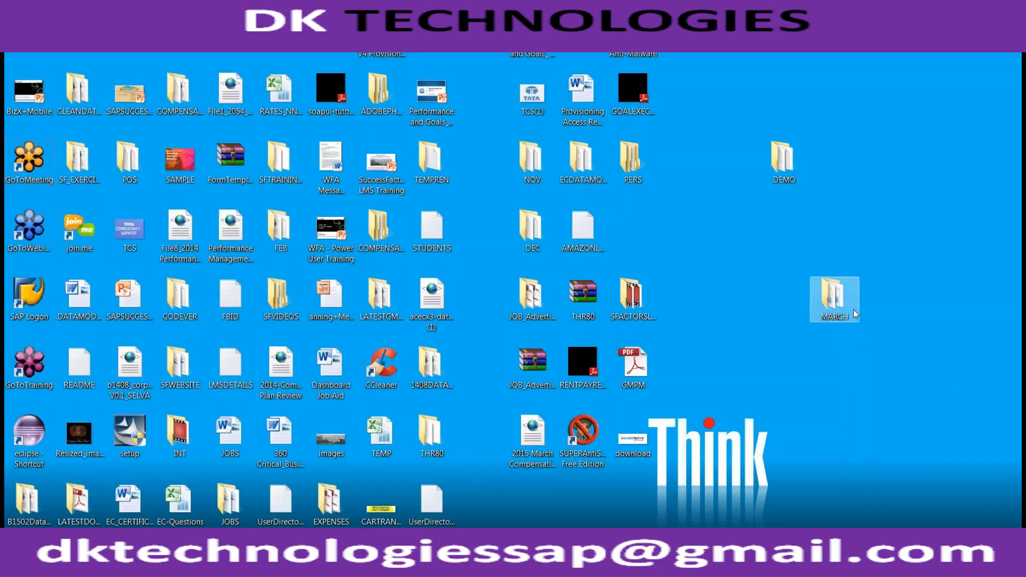
double_click(838, 295)
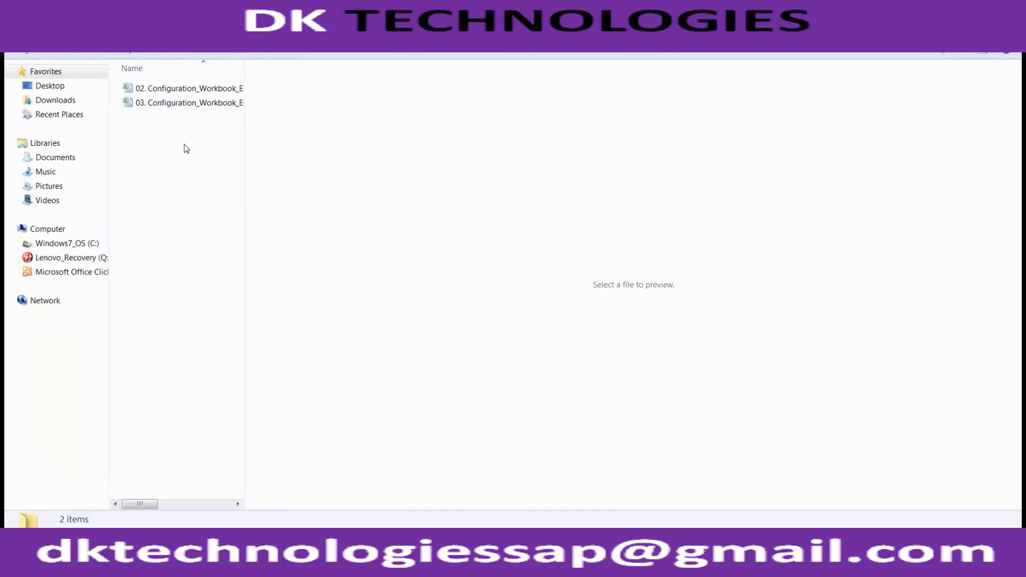
key("ctrl+v")
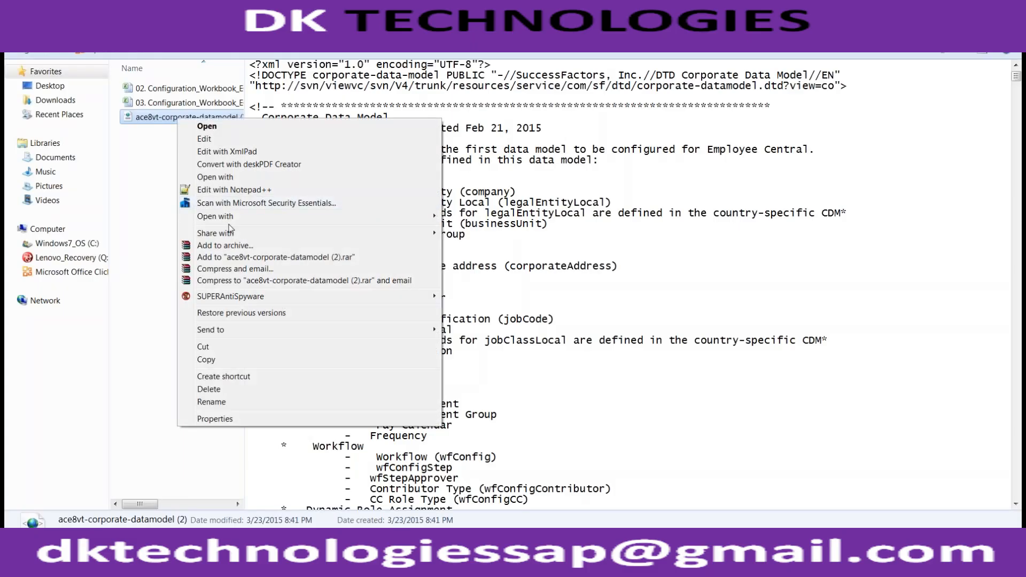
mouse_move(235, 216)
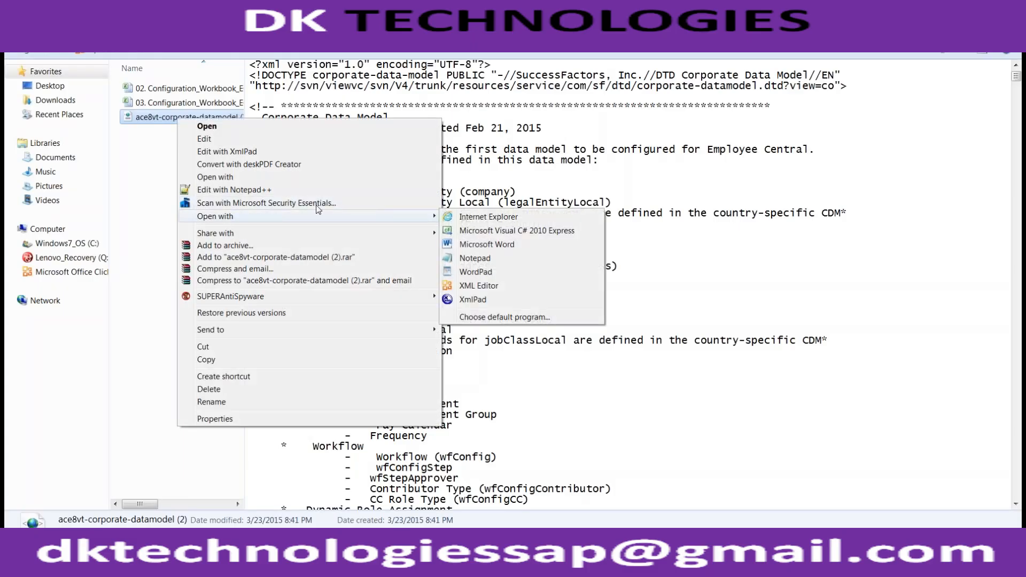
left_click(496, 299)
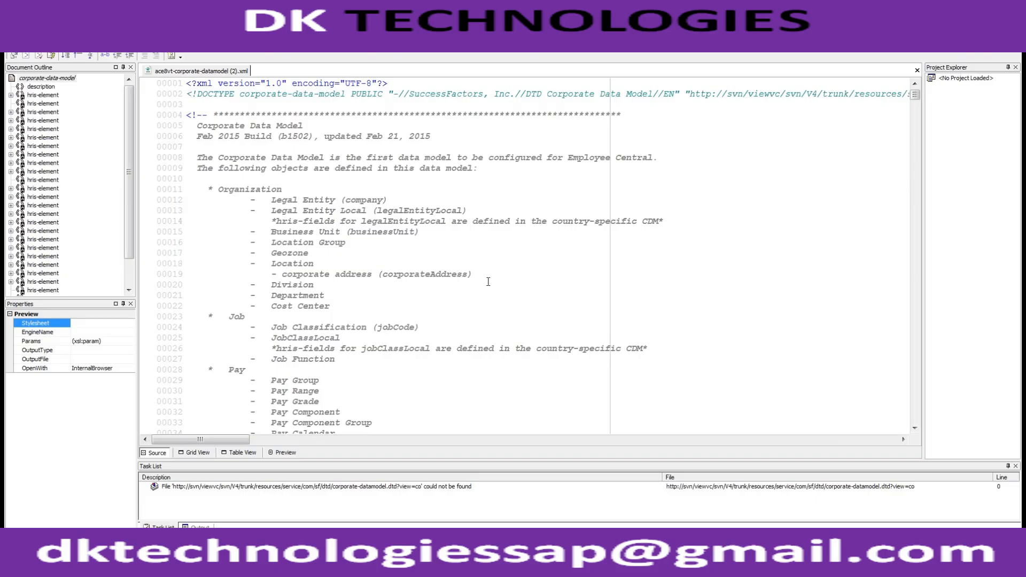
- Search the corporate data model for "hris-asso"
scroll(488, 281, "down", 12)
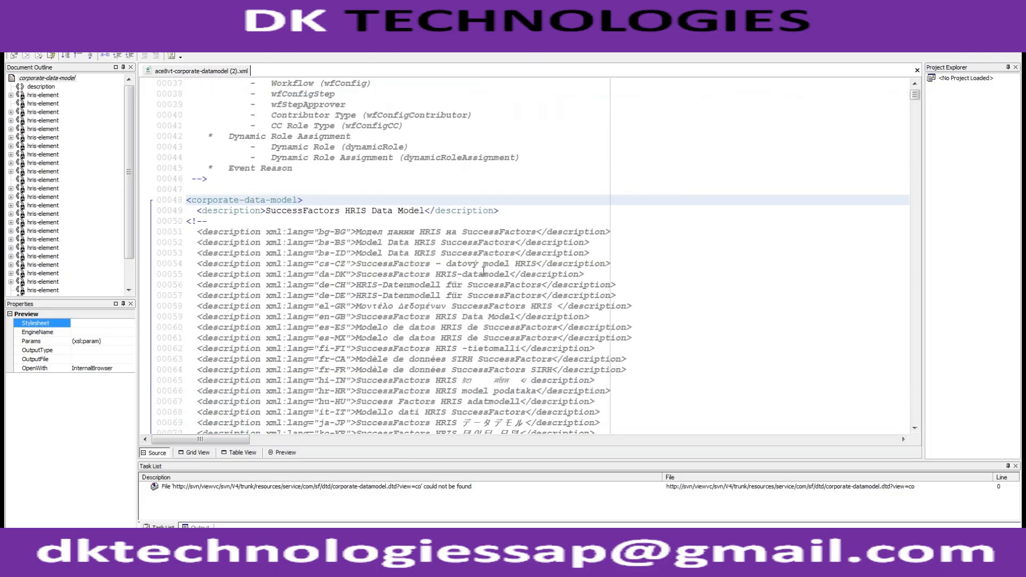
key("ctrl+f")
type("hris-asso")
key("Return")
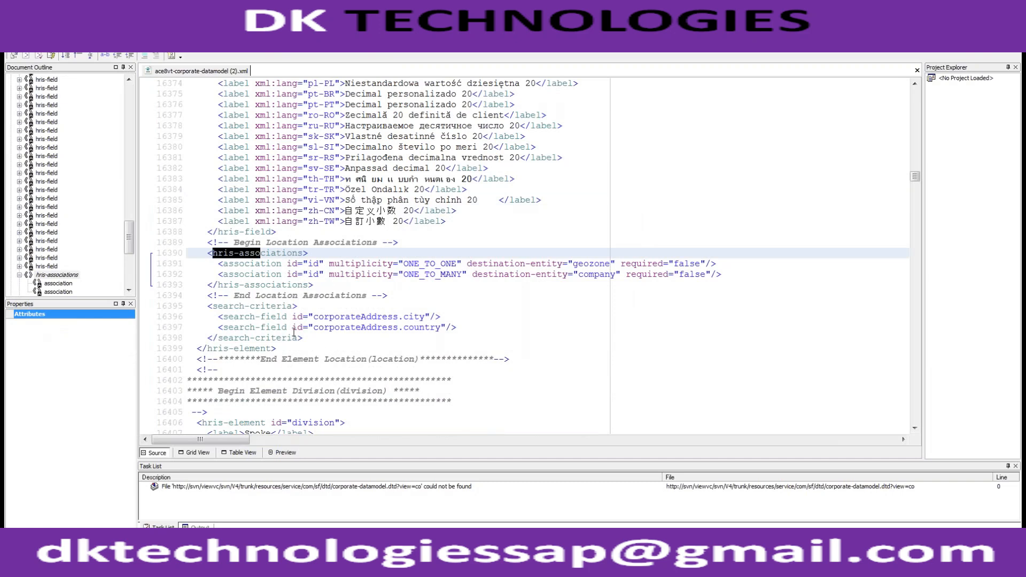
- Examine the location hris-element, highlighting its closing lines and the lines at its opening tag
left_click_drag(277, 348, 195, 170)
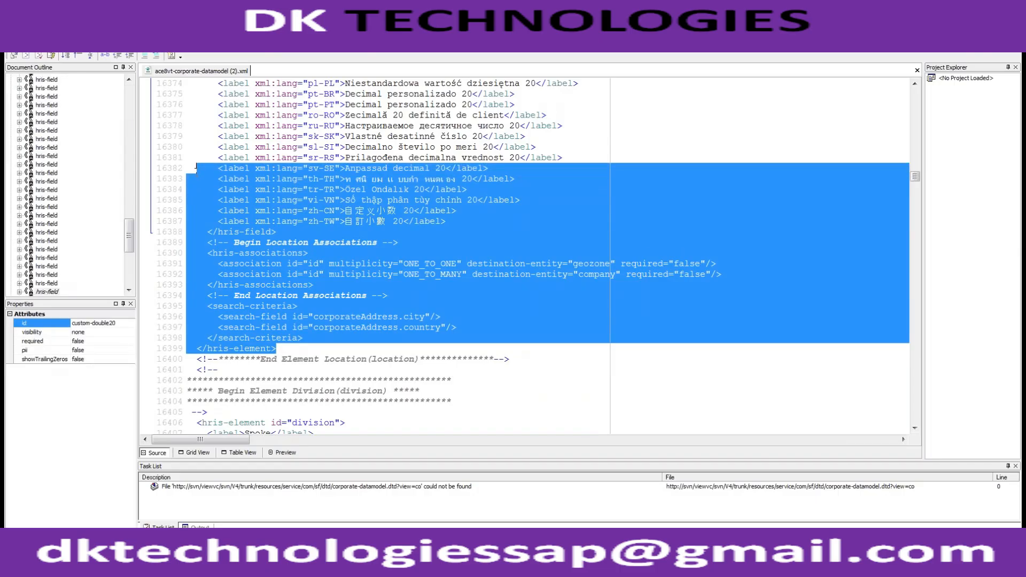
left_click_drag(130, 238, 140, 100)
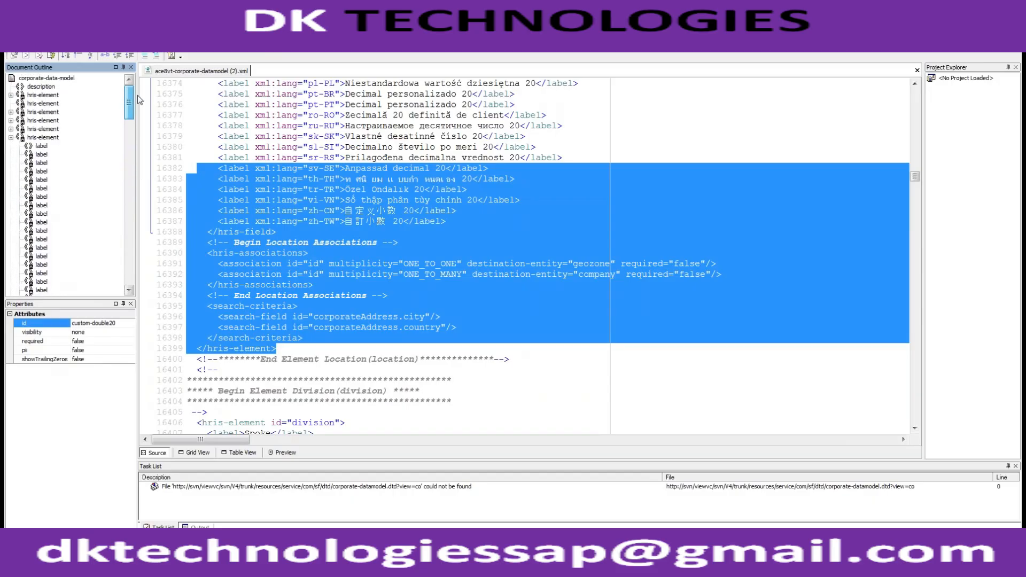
left_click(43, 137)
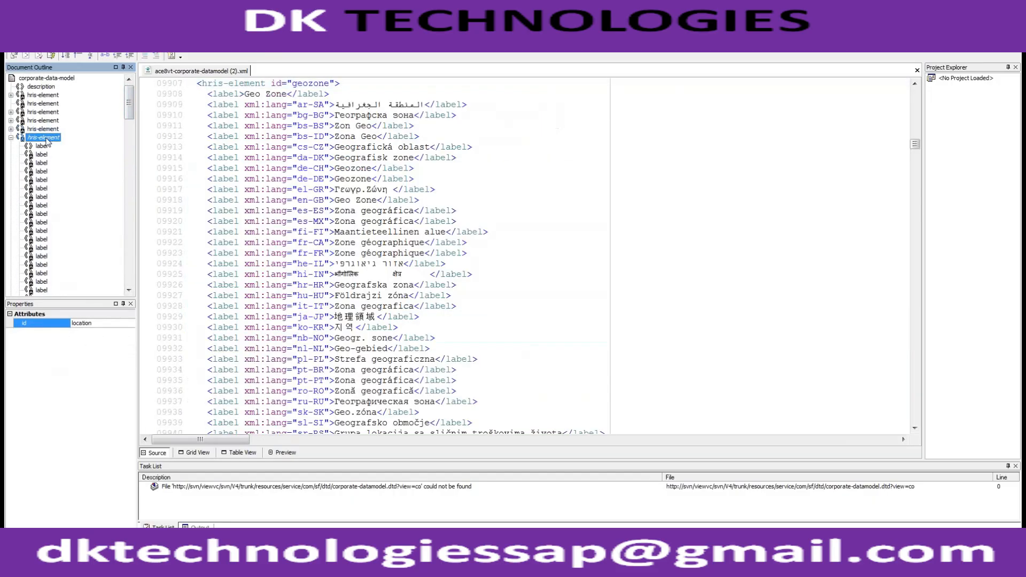
left_click_drag(187, 242, 362, 306)
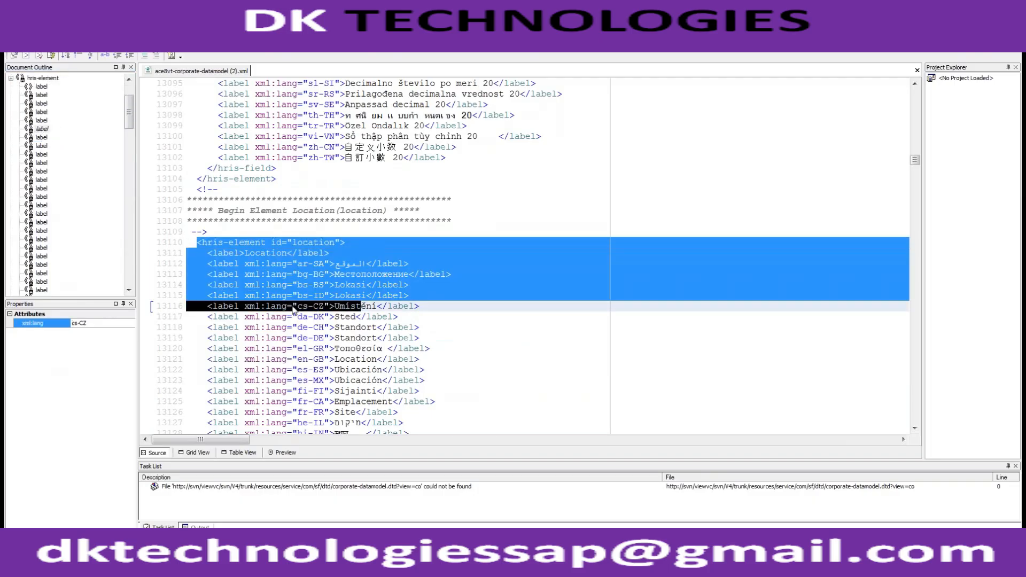
left_click(60, 188)
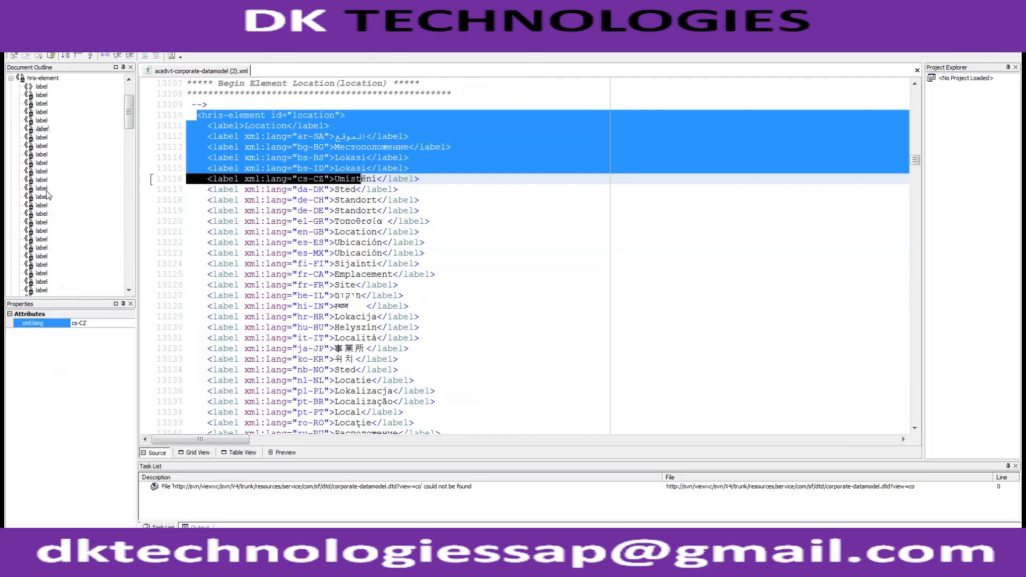
- Locate the location element's hris-associations node in the document outline and expand it
scroll(37, 199, "down", 12)
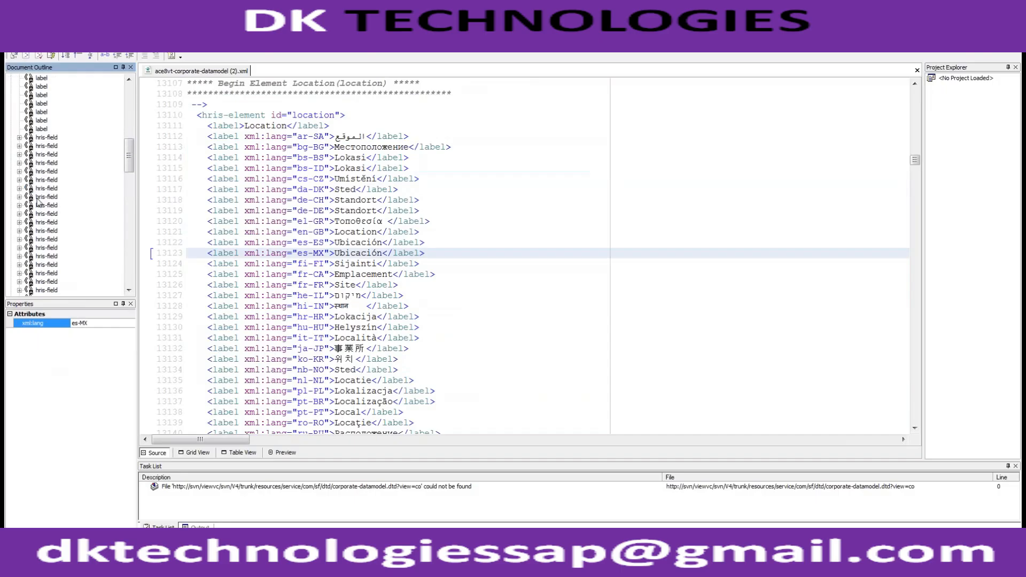
scroll(37, 198, "down", 10)
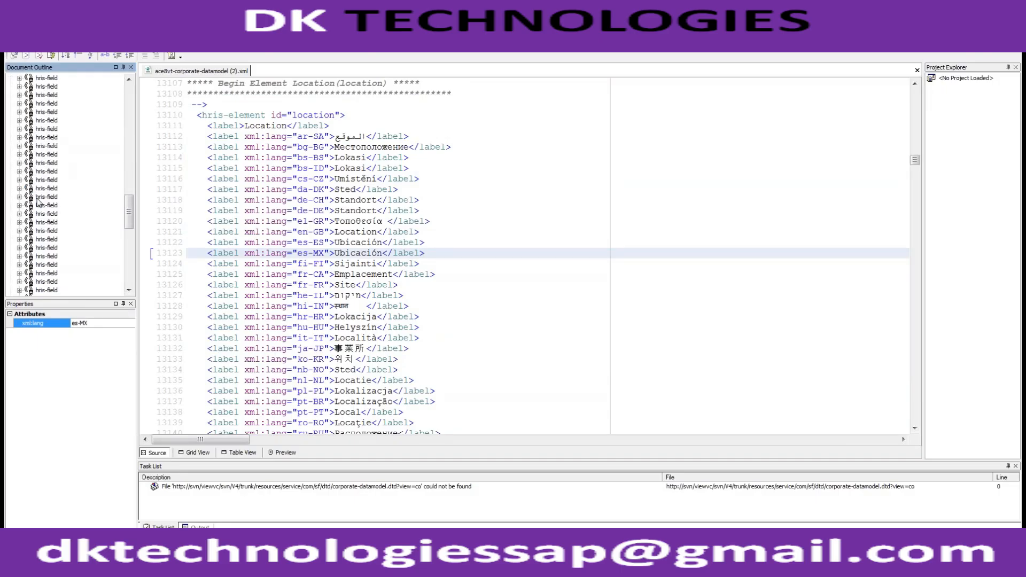
scroll(37, 199, "down", 3)
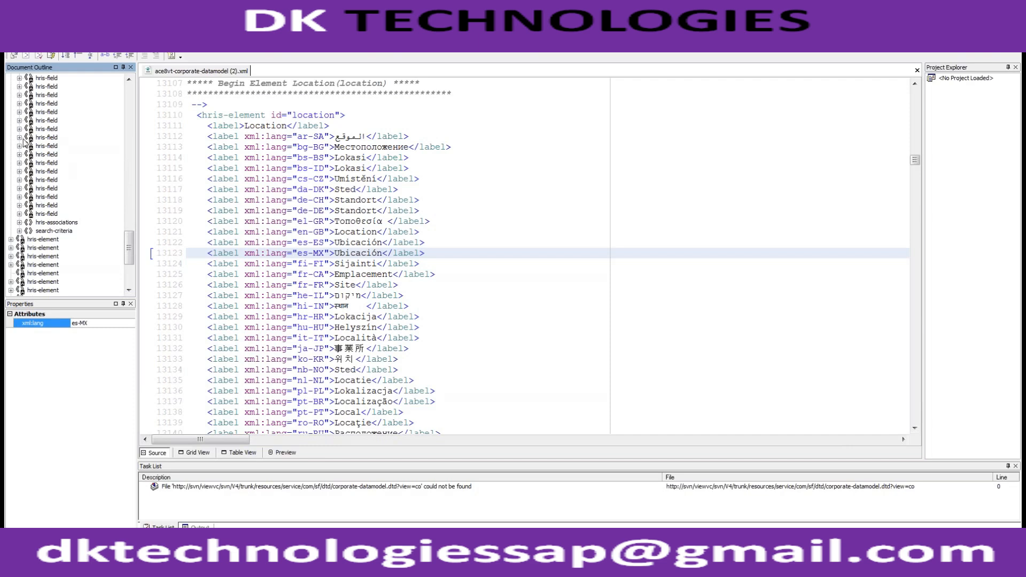
mouse_move(128, 249)
left_mouse_down()
mouse_move(128, 234)
mouse_move(128, 253)
left_mouse_up()
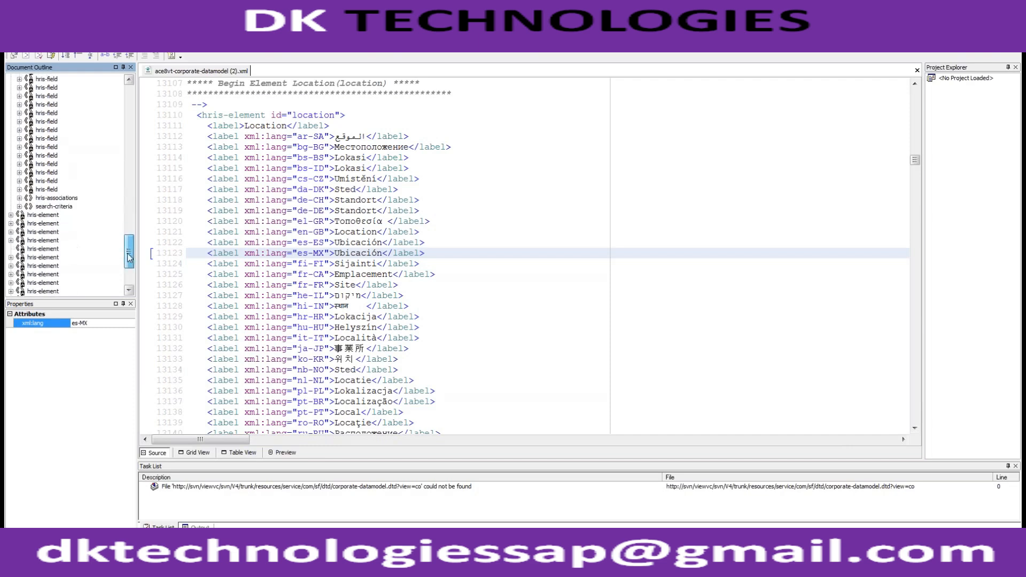
left_click(48, 199)
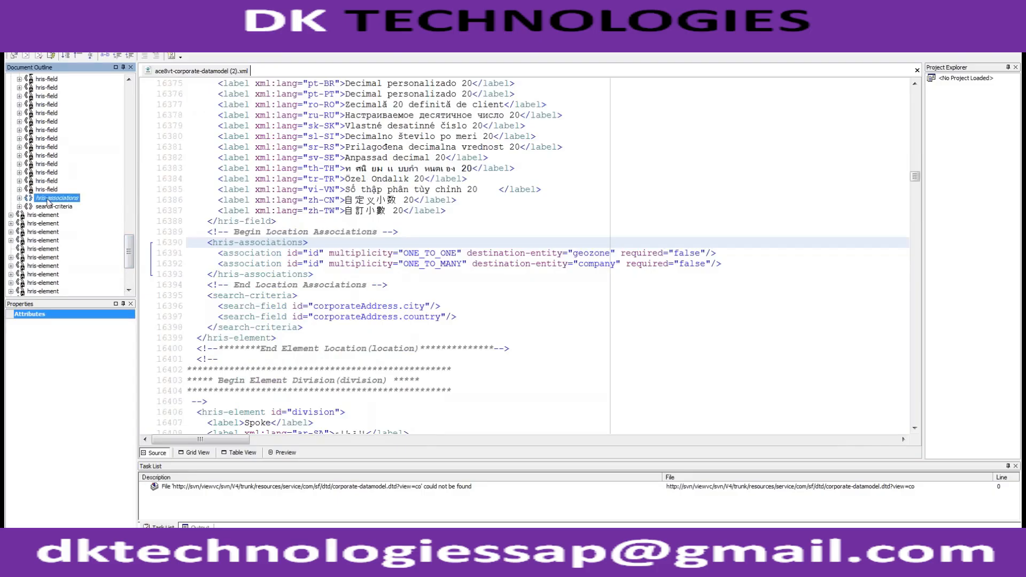
double_click(47, 198)
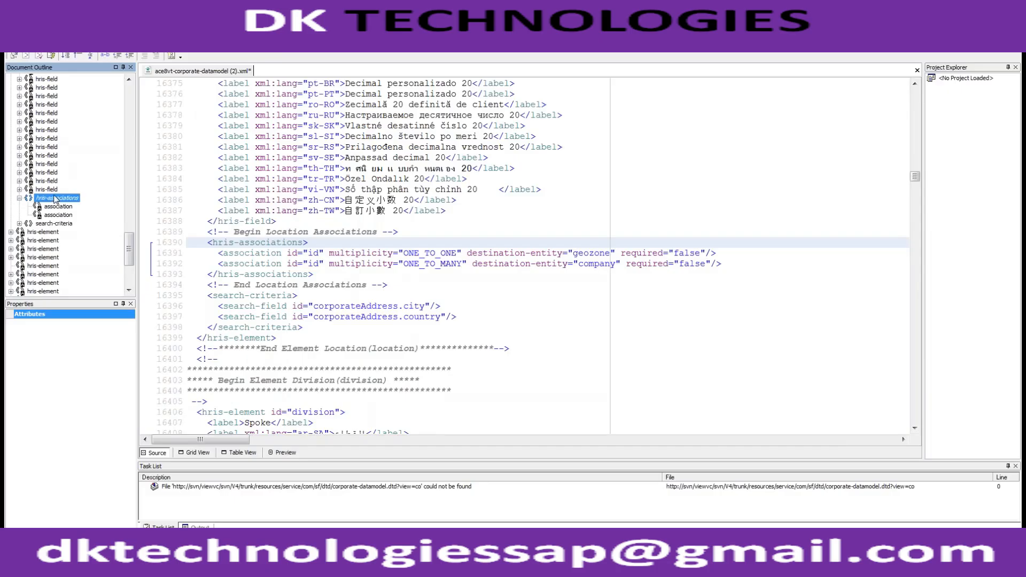
- Highlight the location's hris-associations block and its company destination entity
left_click(202, 244)
left_click_drag(202, 244, 328, 274)
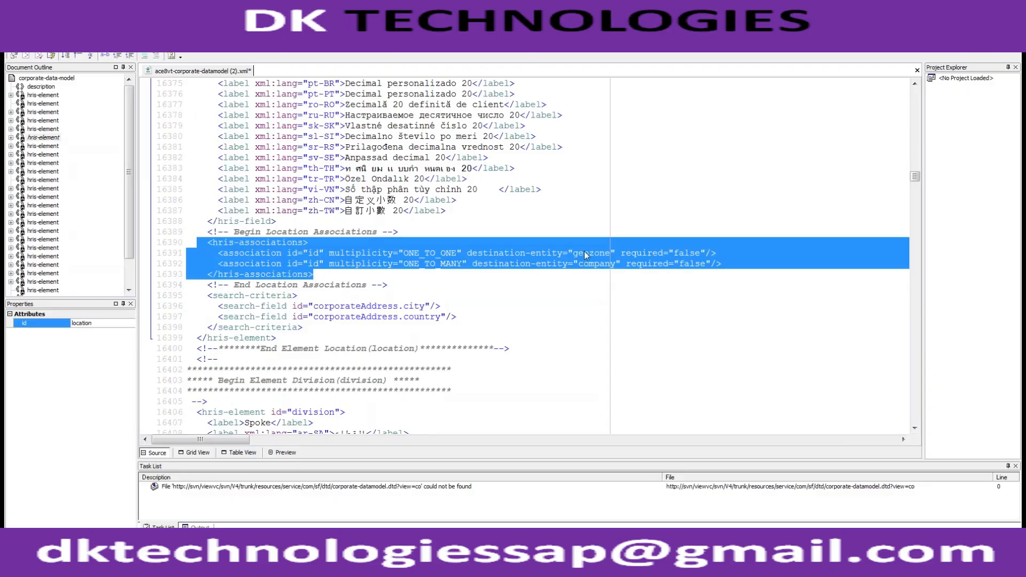
double_click(600, 266)
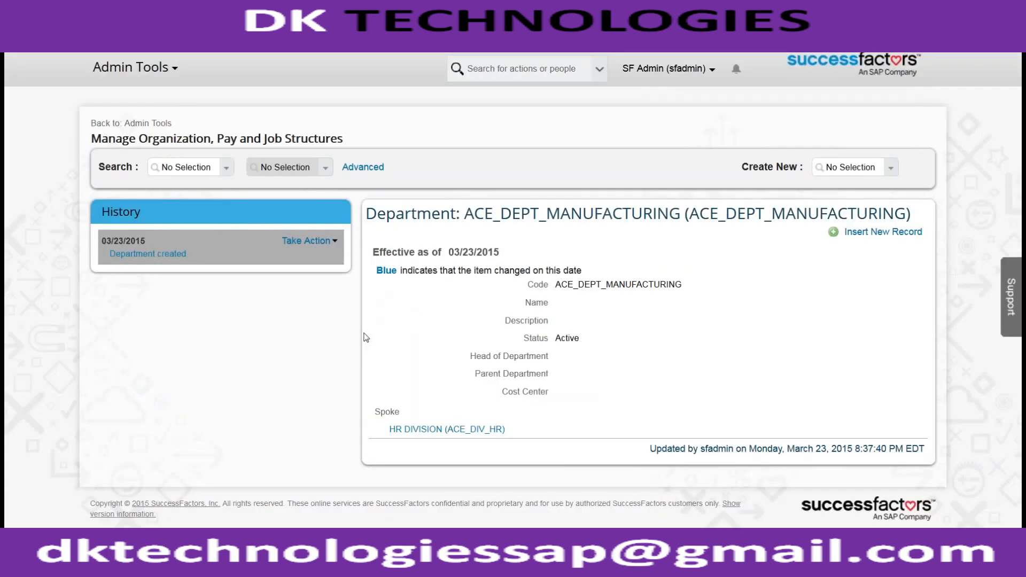
- Switch to the SuccessFactors organization structures page, start a new Location record and review its form down to the Wheel association
left_click(857, 169)
type("location")
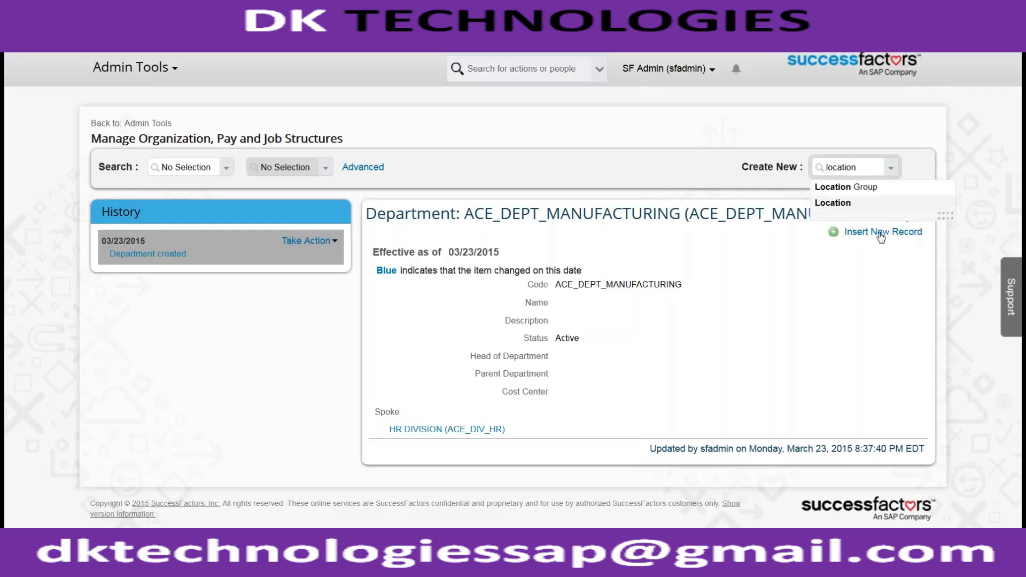
key("Return")
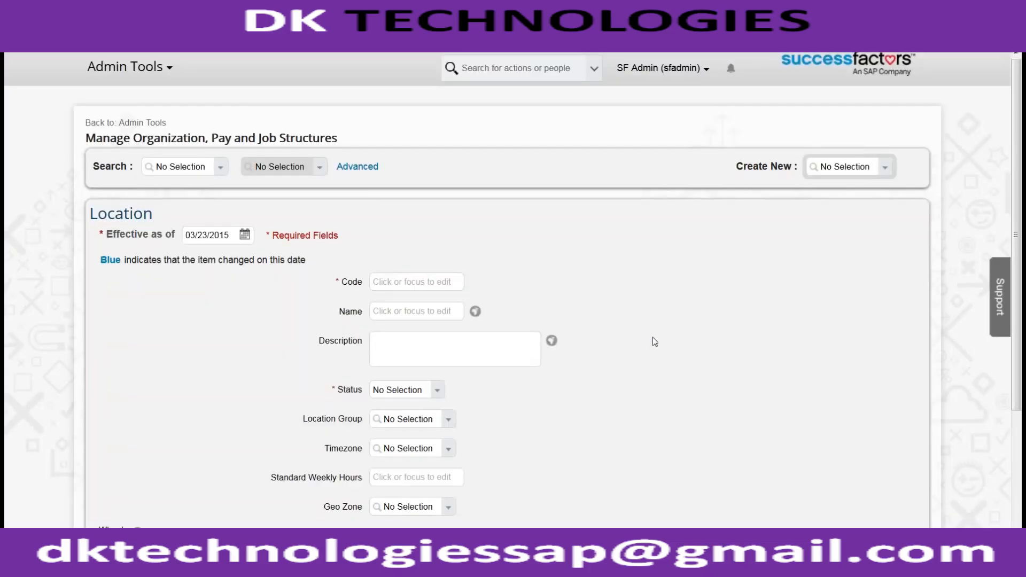
scroll(652, 338, "down", 3)
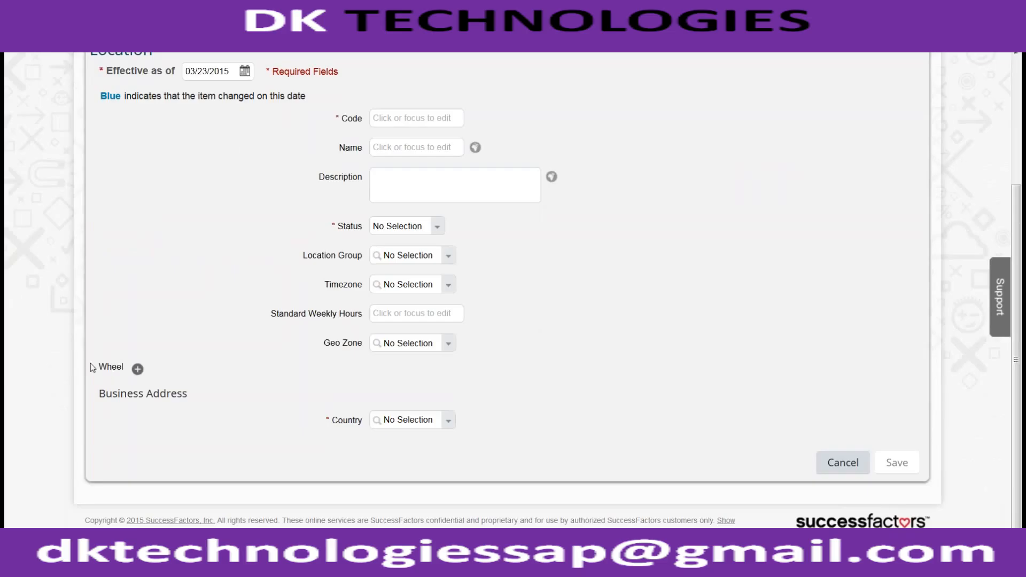
- Highlight the Wheel and Business Address labels on the Location form, then switch to the XML data model to compare the company association
left_click_drag(96, 365, 128, 378)
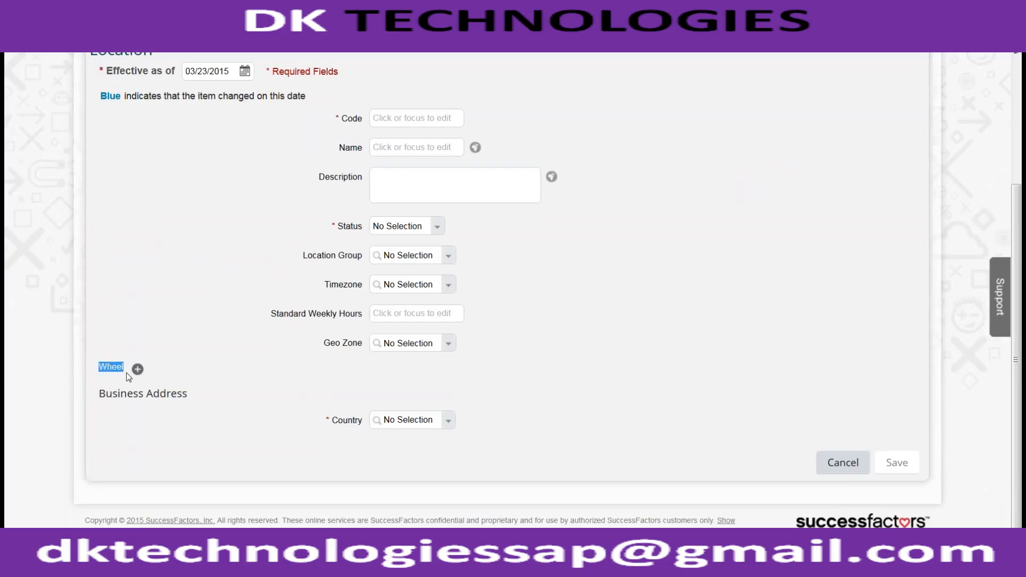
left_click_drag(191, 400, 140, 401)
left_click(105, 409)
triple_click(104, 408)
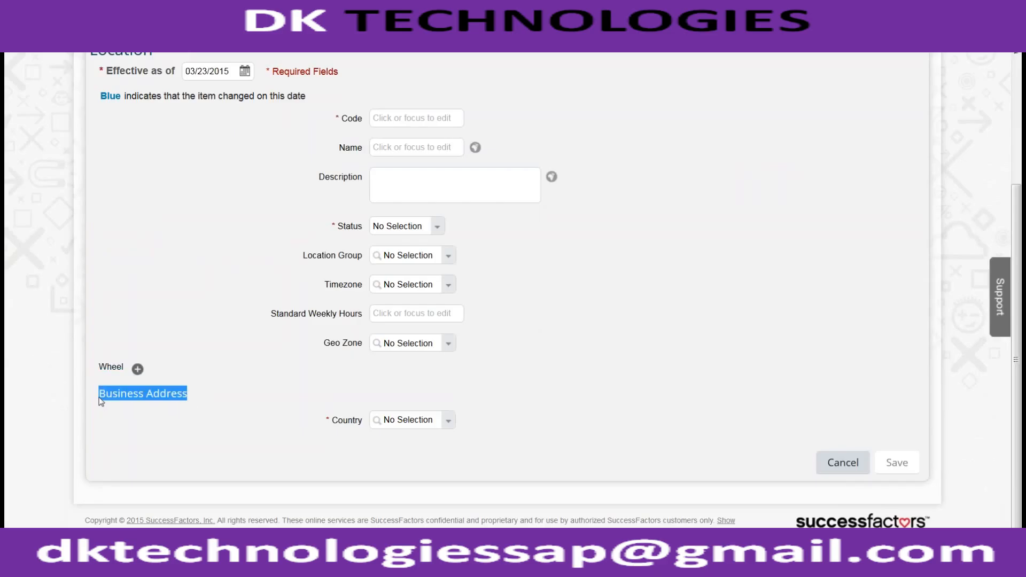
key("alt+Tab")
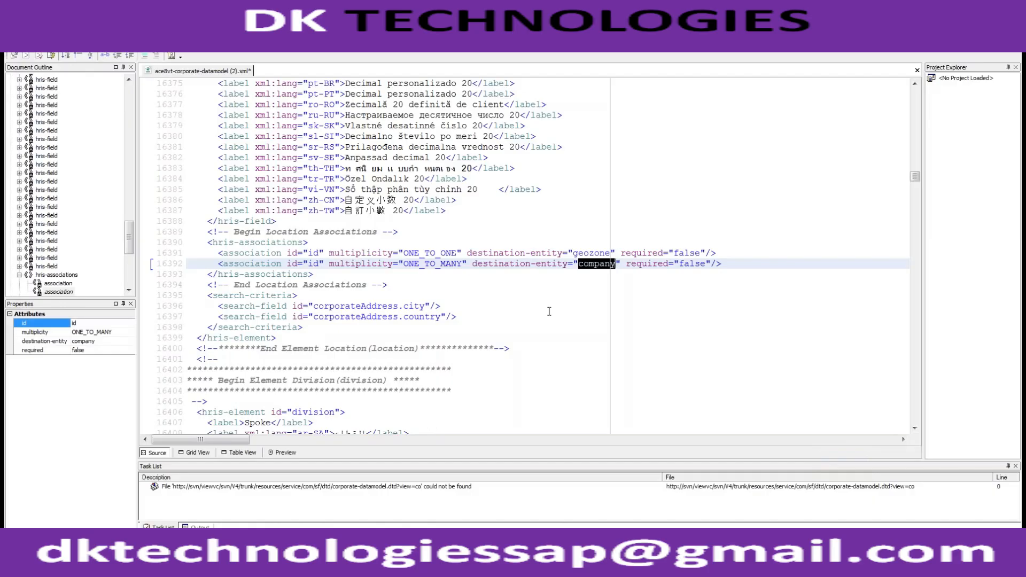
- Return to the Location form, add ACE INDIA TRAINING (ACE_IND_TRAINING) as an associated Wheel and start another Wheel entry
key("alt+Tab")
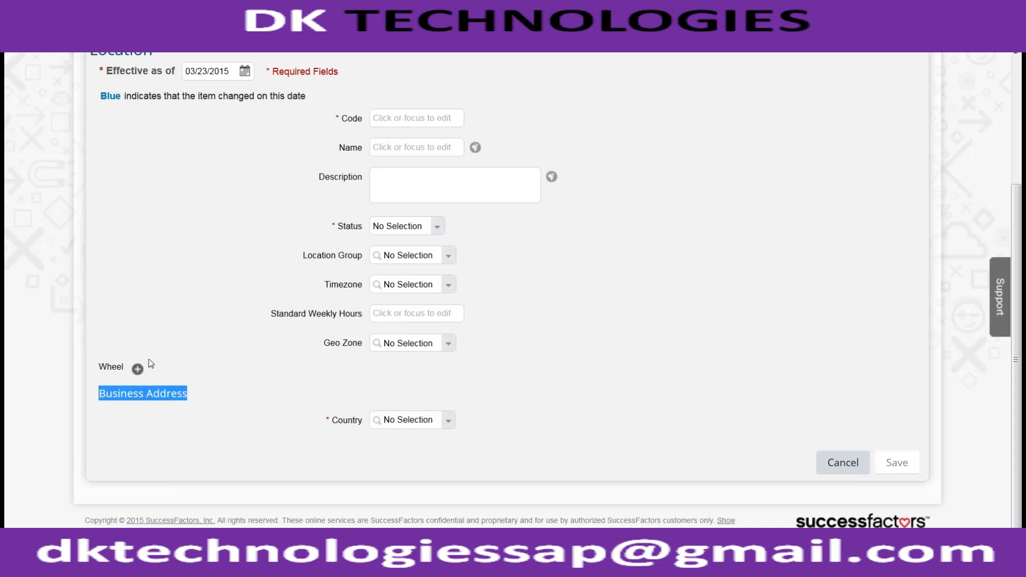
left_click(137, 368)
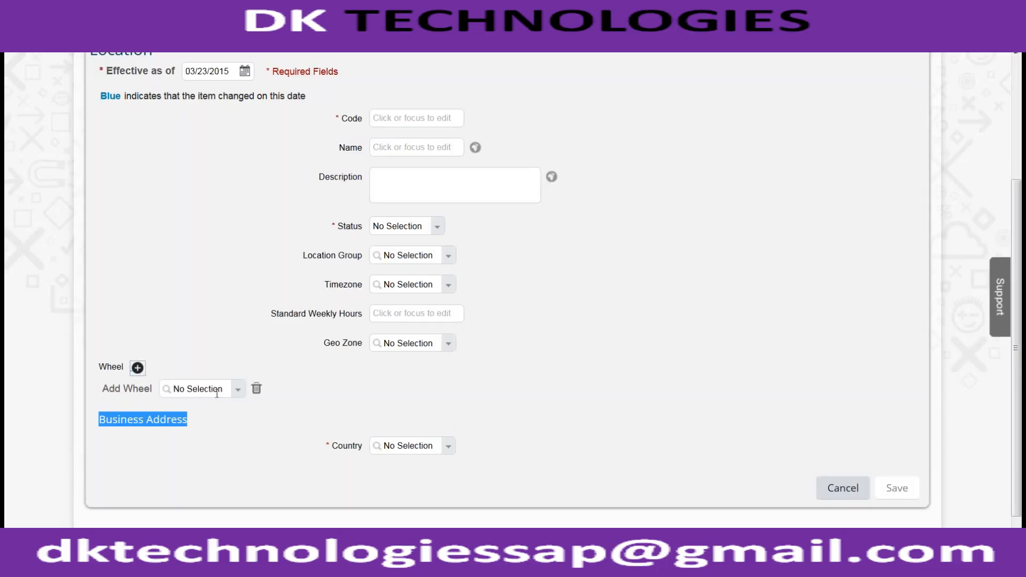
left_click(237, 391)
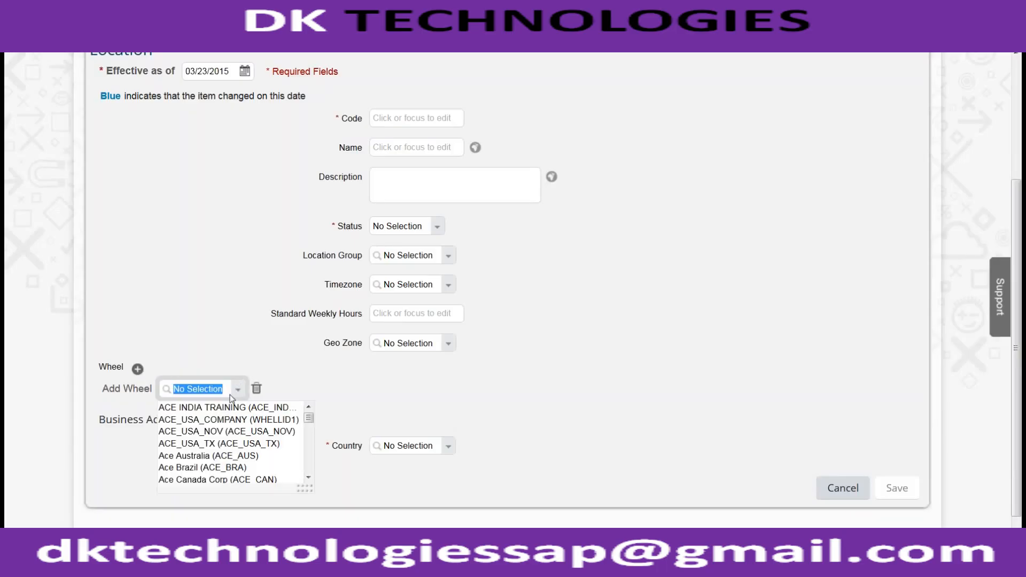
left_click(217, 408)
left_click(137, 369)
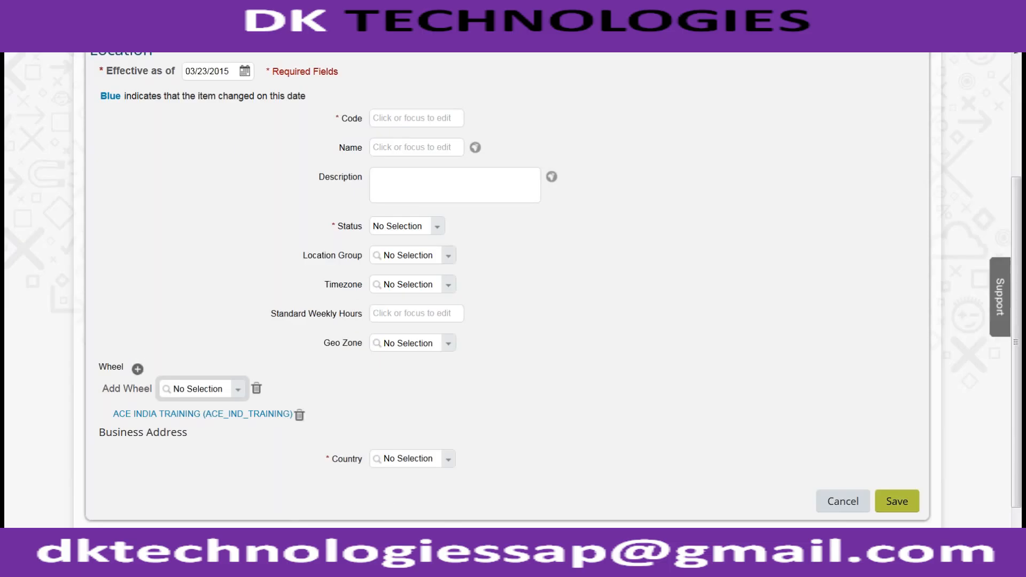
- Switch to the XML data model and highlight the location's ONE_TO_ONE geozone association and its ONE_TO_MANY company association
key("alt+Tab")
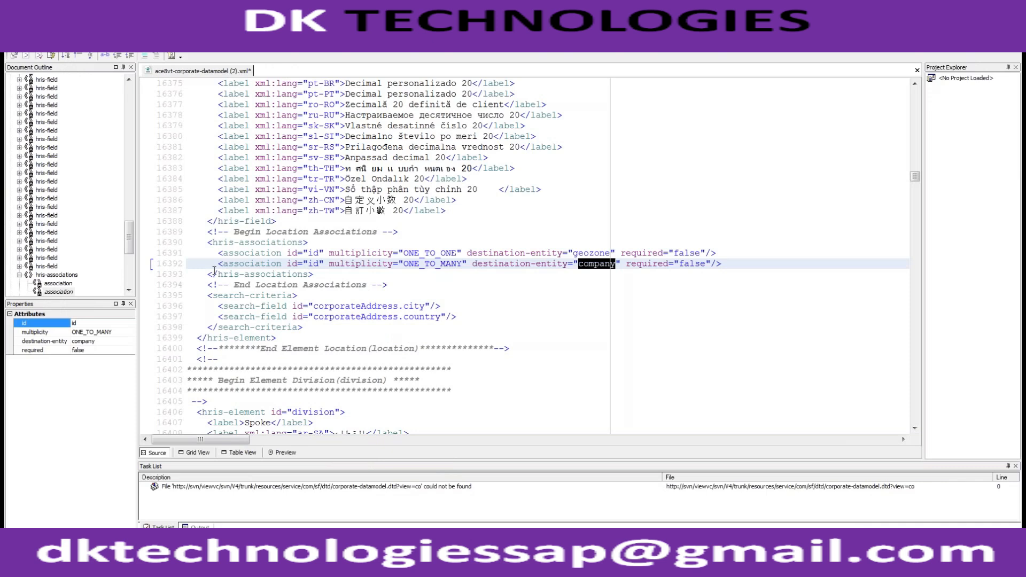
left_click_drag(215, 264, 288, 243)
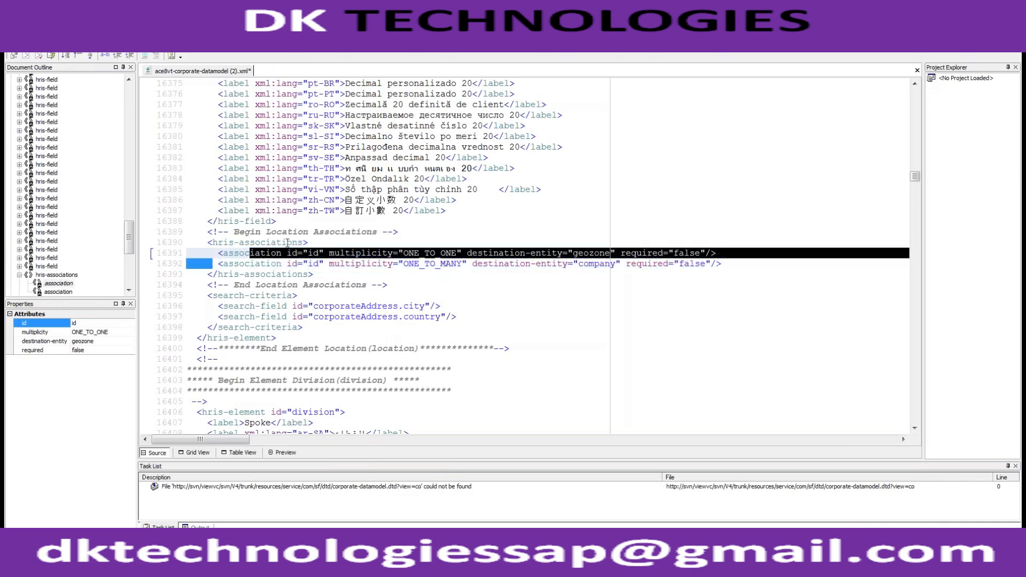
left_click_drag(214, 263, 479, 260)
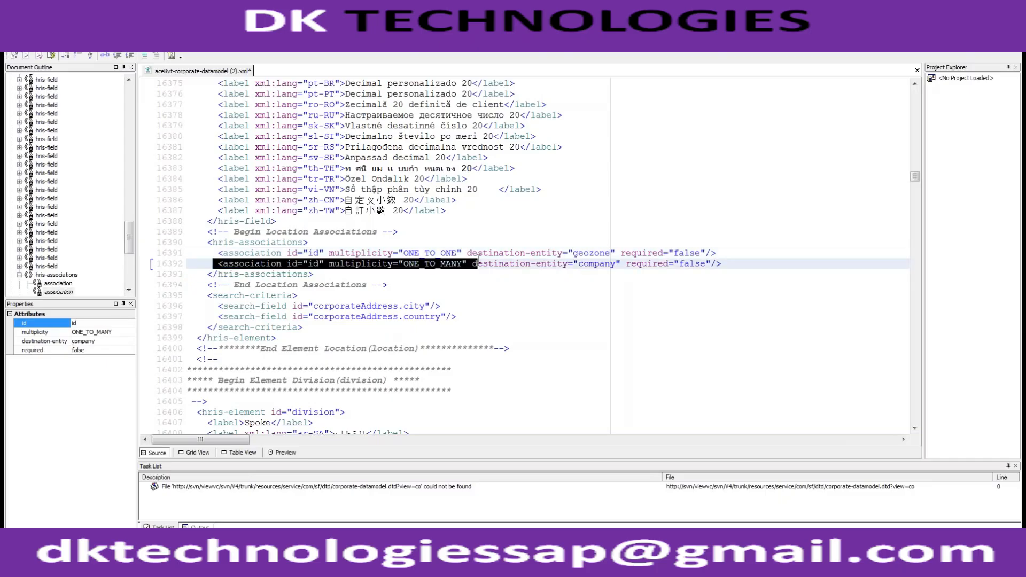